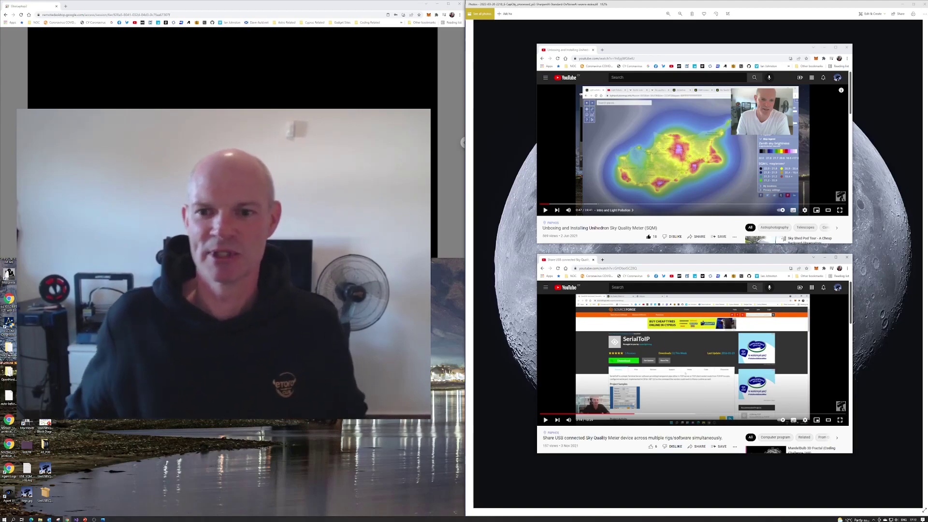
Bring up the UniUSBSQMServer GitHub repo, skim its README, and open the v1.0.0 Initial Release.
key(alt+Tab)
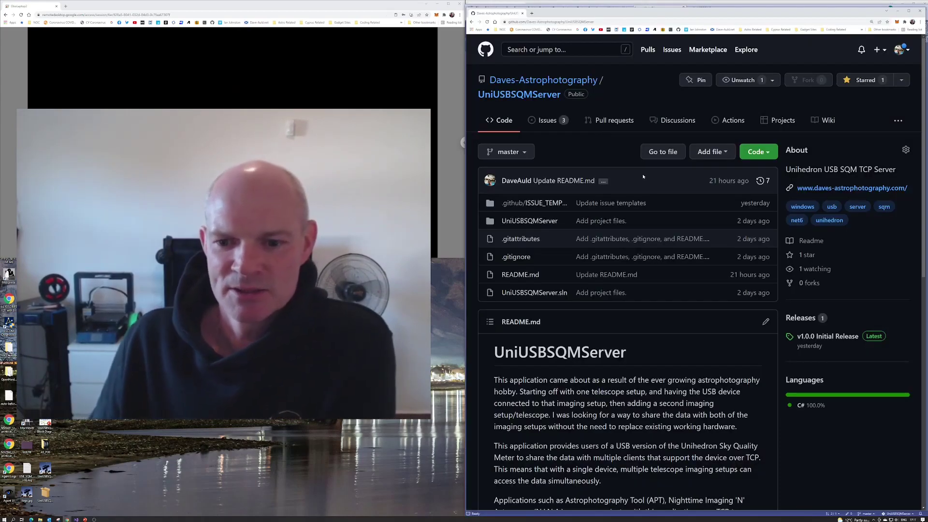
scroll(643, 169, down, 3)
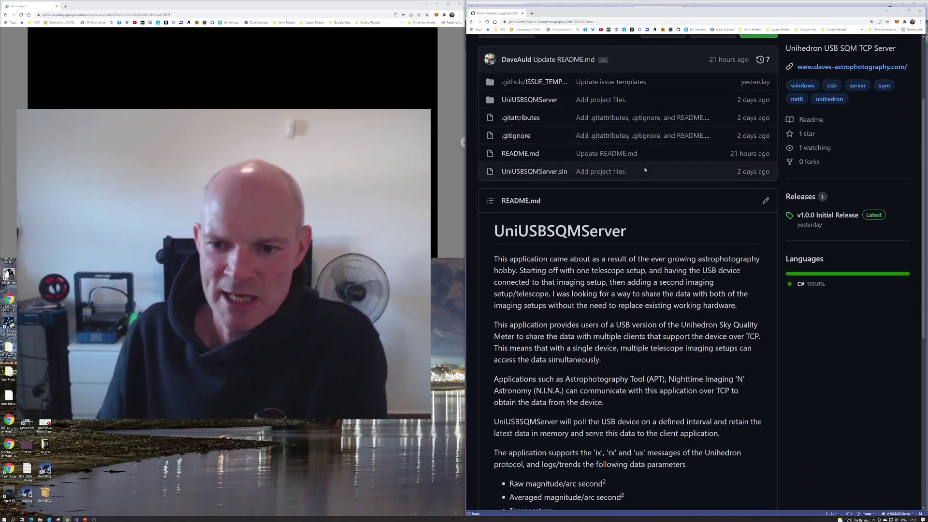
scroll(645, 169, up, 3)
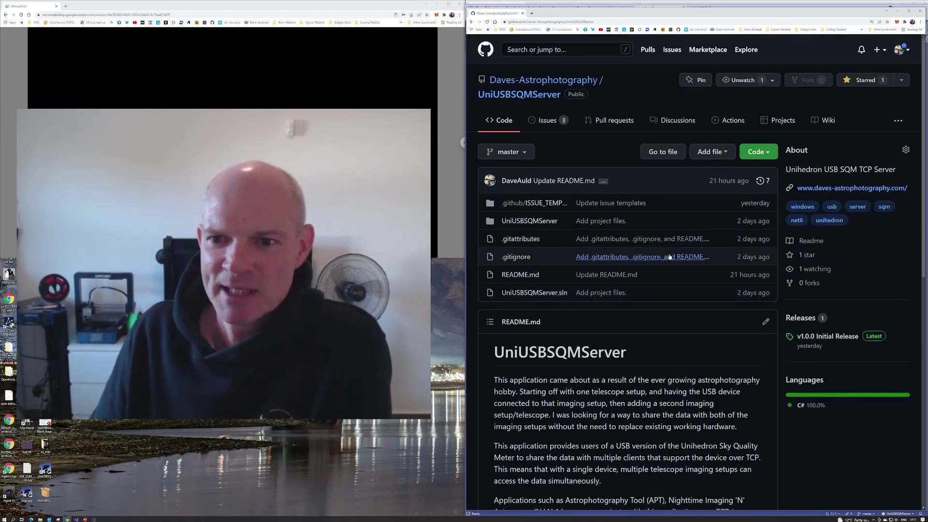
scroll(691, 251, down, 2)
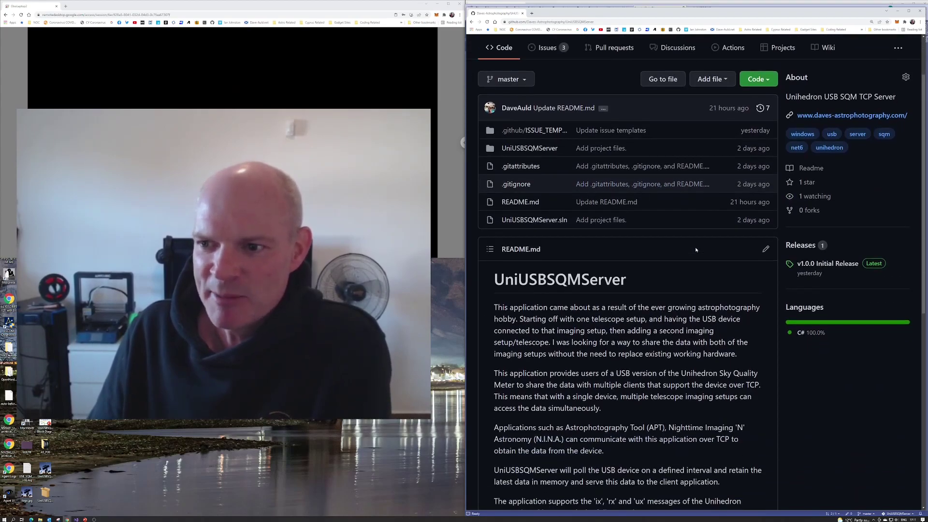
scroll(714, 261, down, 2)
scroll(714, 261, up, 3)
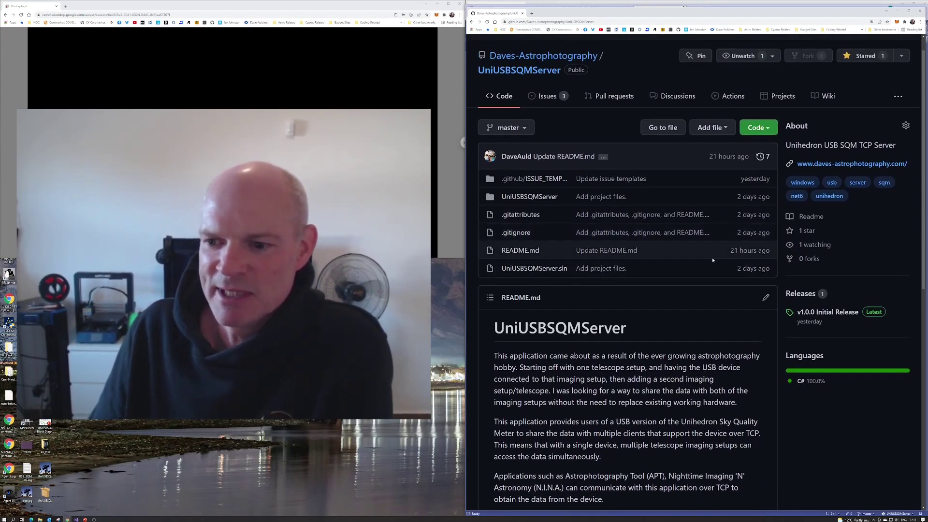
scroll(713, 261, down, 2)
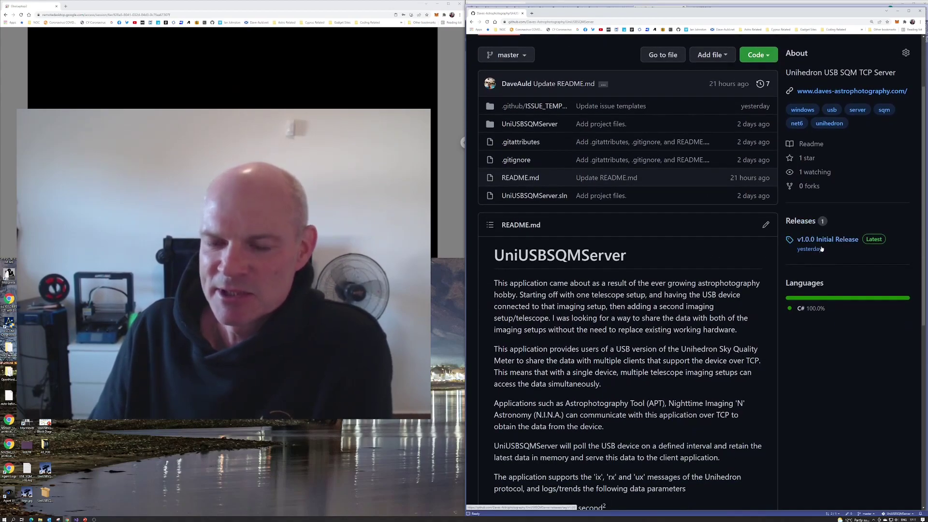
scroll(731, 260, up, 2)
scroll(731, 260, up, 1)
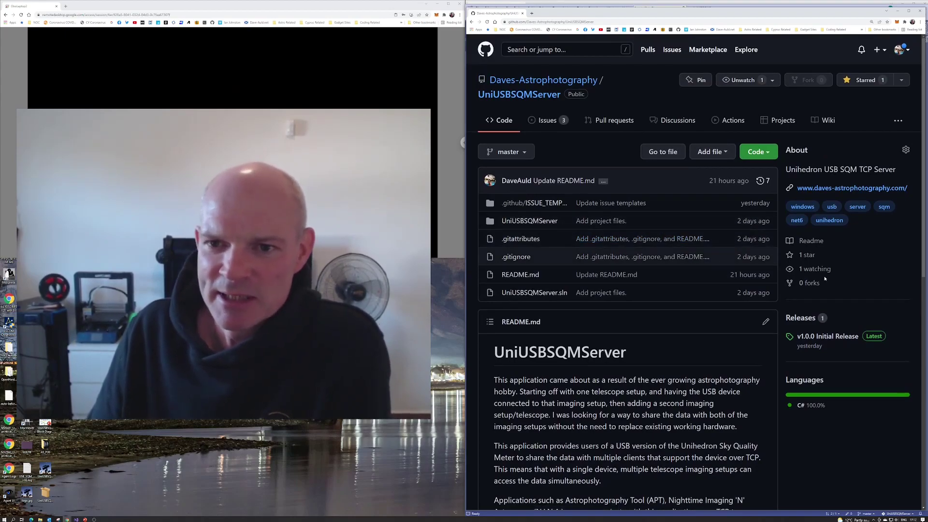
click(848, 336)
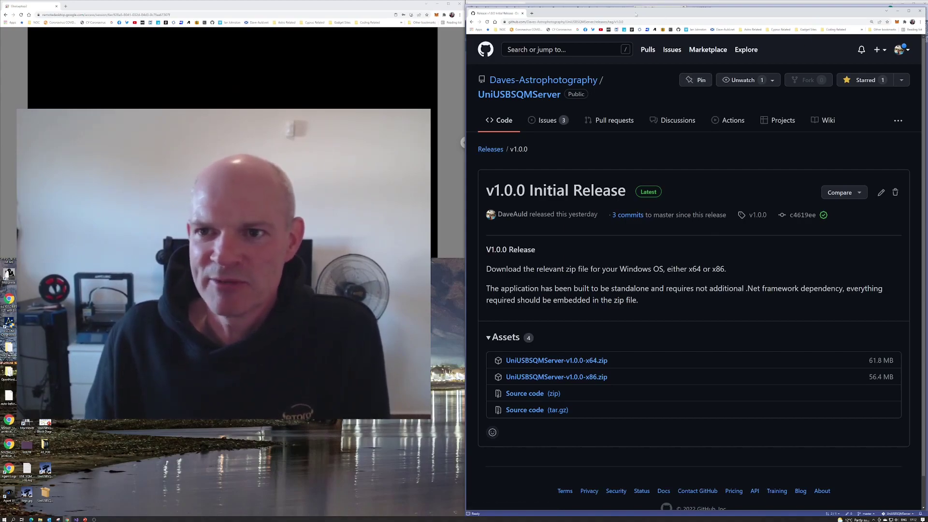
Minimize Chrome to reveal NetworkManager.cs open in Visual Studio.
click(897, 11)
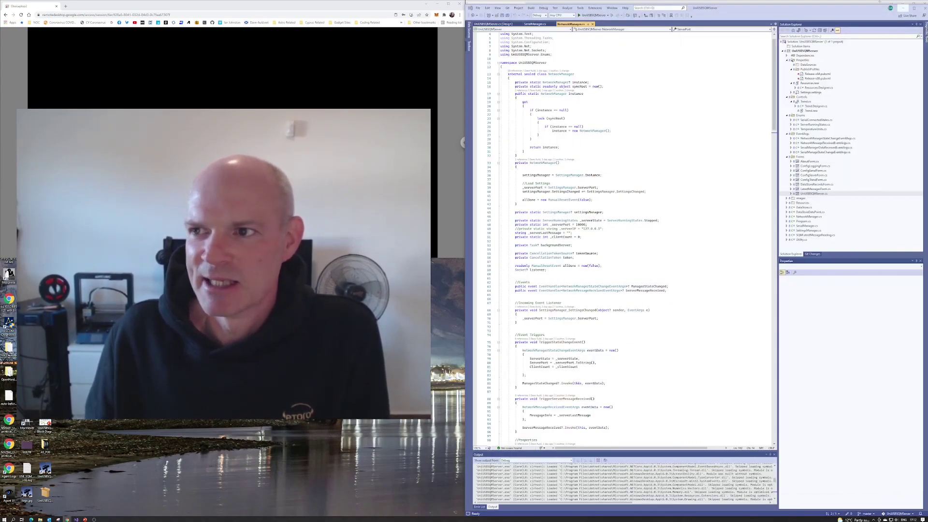
Minimize Visual Studio and sign in to OboLaptop1 with its PIN.
click(903, 9)
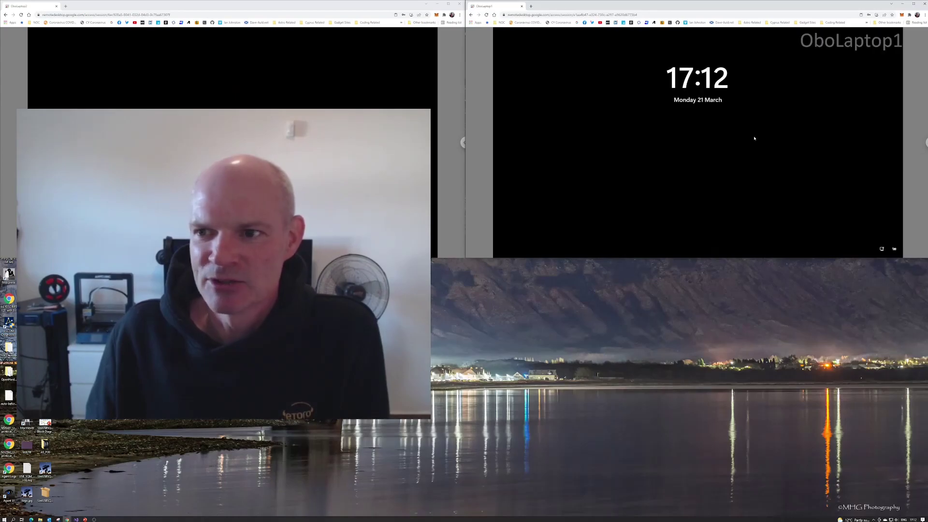
click(710, 142)
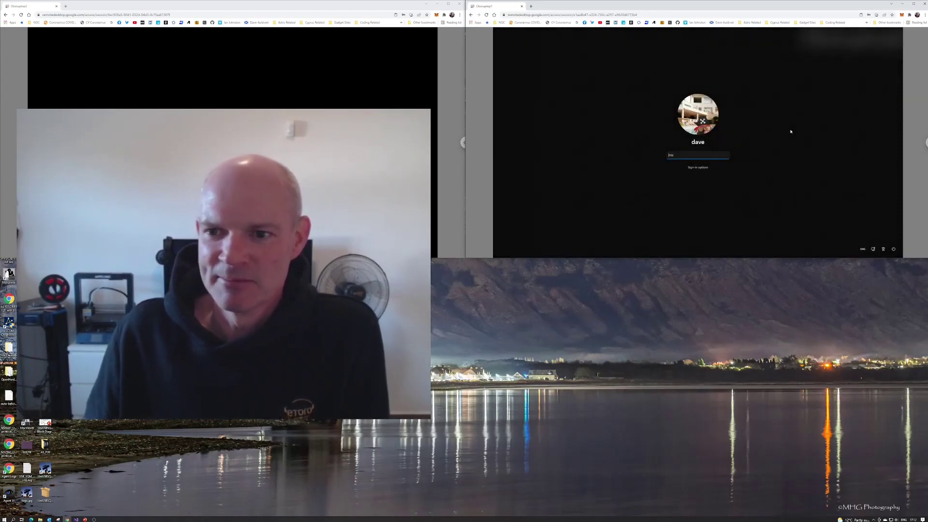
text(••)
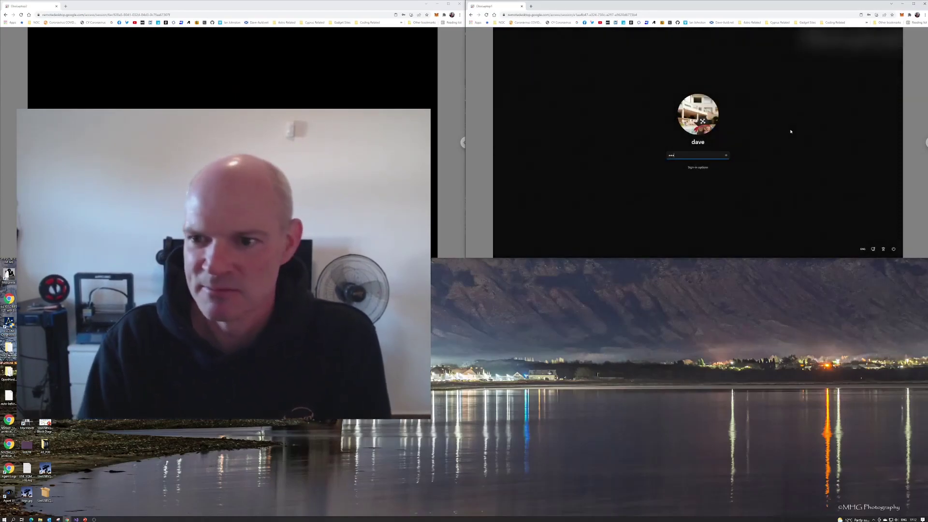
text(•)
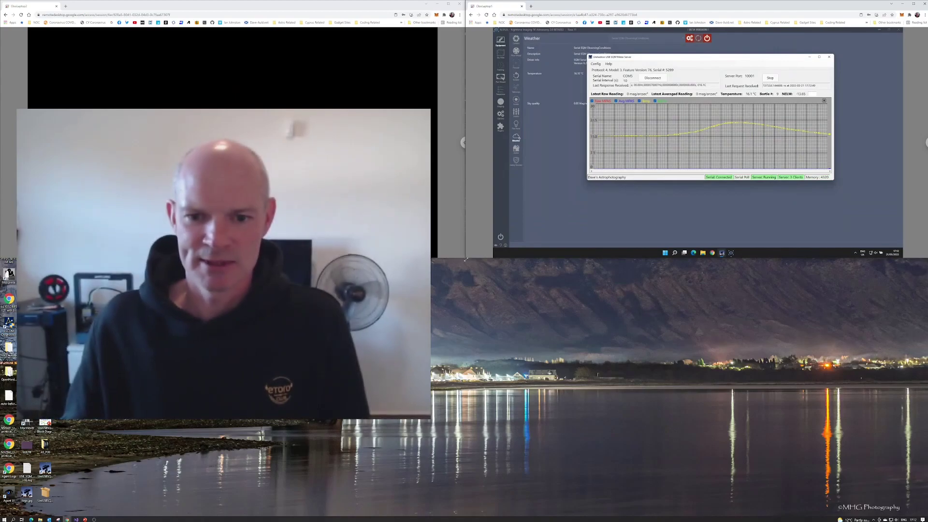
Maximize the remote desktop and move the SQM server window (COM5, port 10001) into view.
key(super+Down)
key(super+Up)
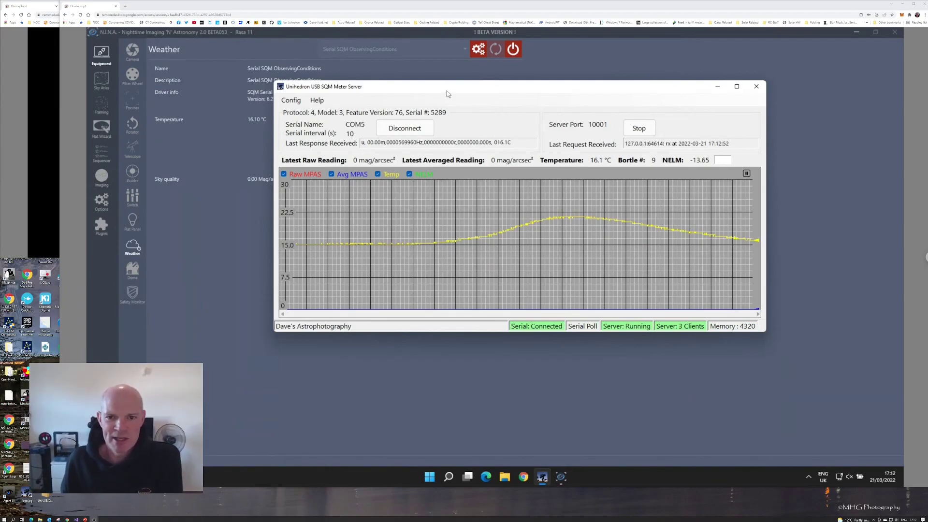
drag(454, 87, 504, 126)
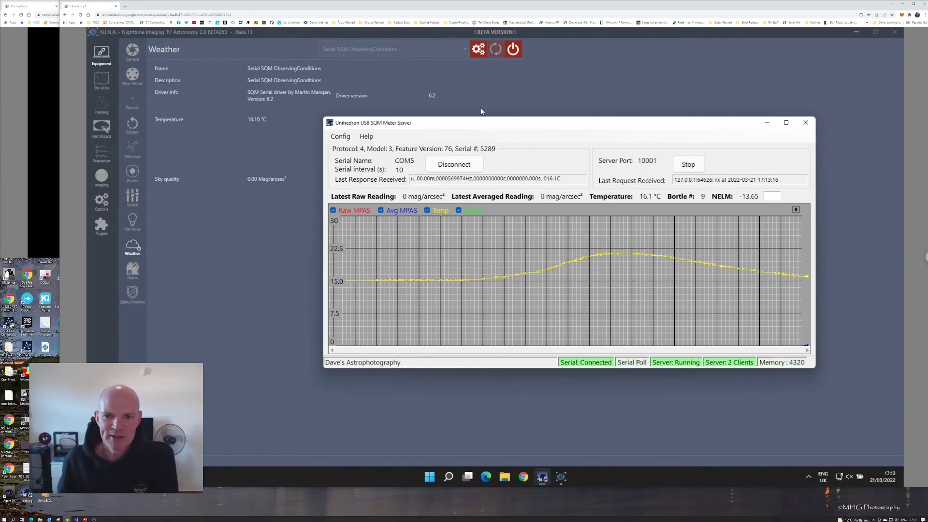
drag(487, 125, 426, 97)
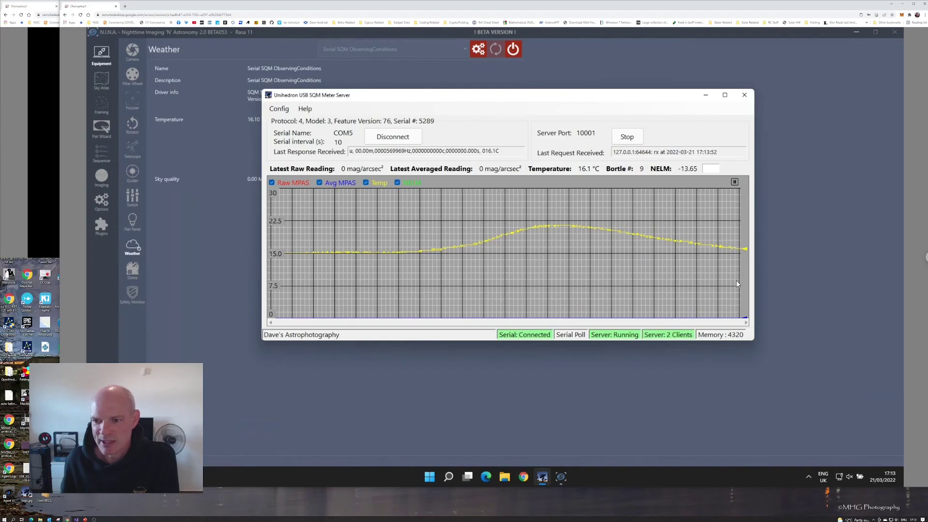
click(735, 182)
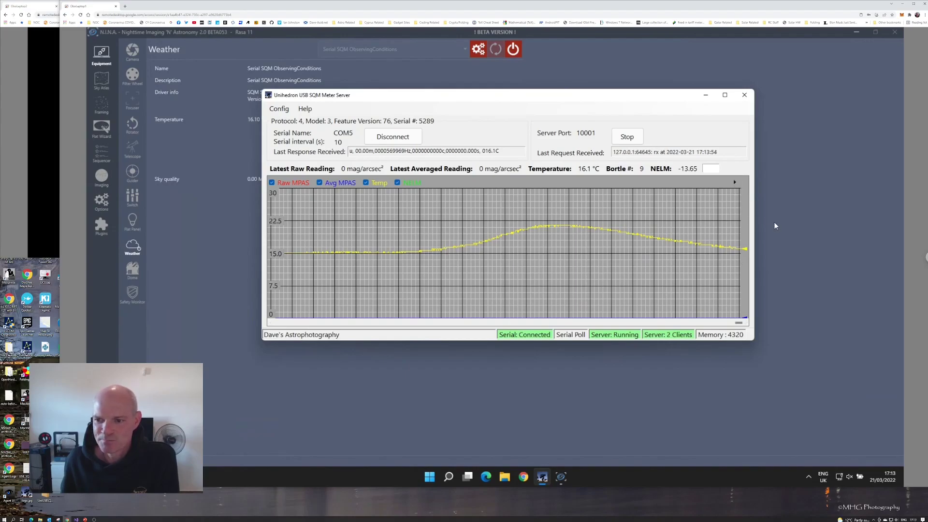
drag(738, 323, 392, 305)
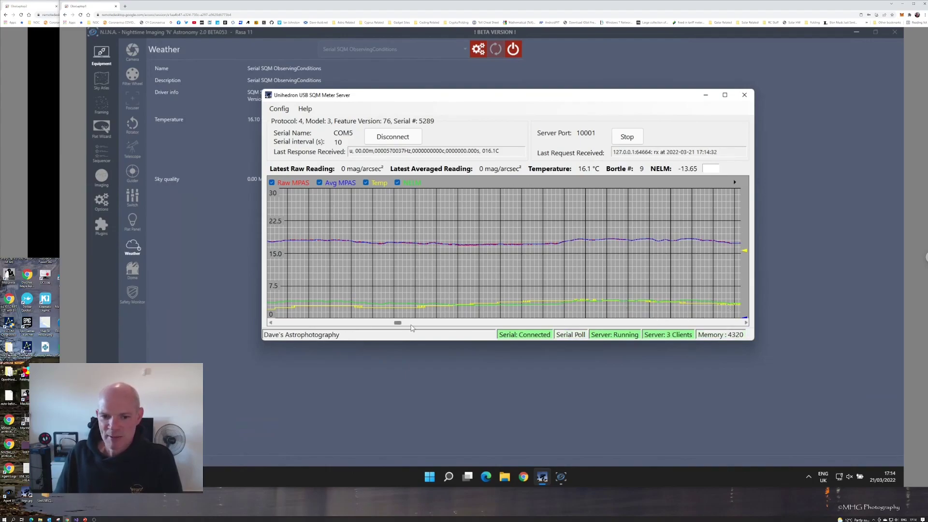
drag(398, 325, 405, 324)
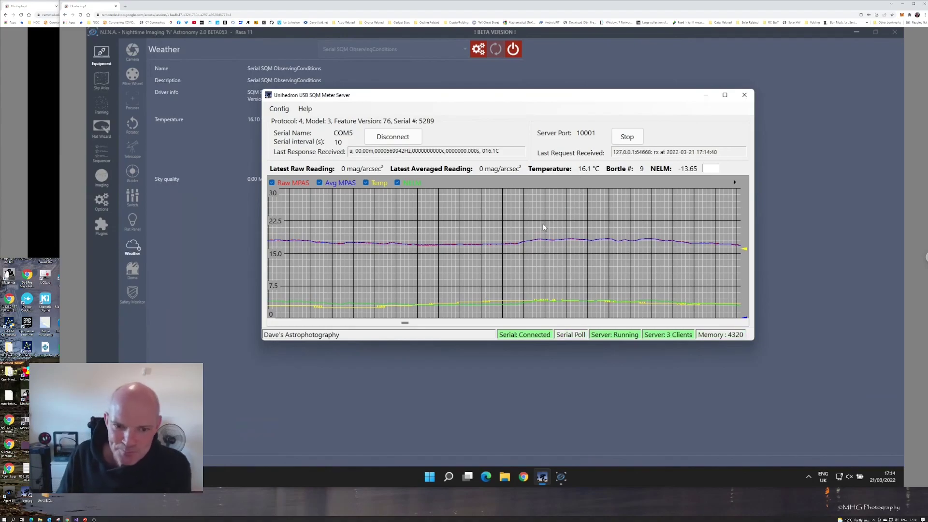
drag(405, 323, 465, 321)
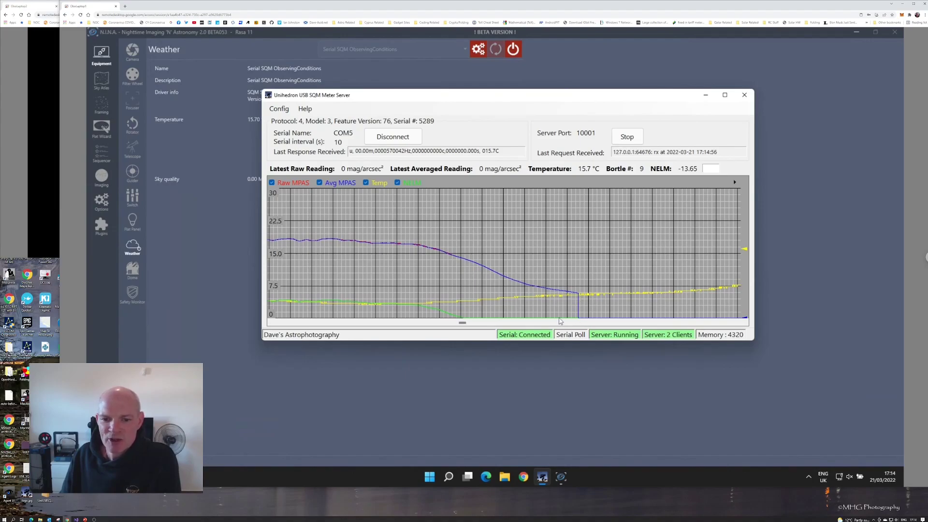
drag(463, 324, 593, 309)
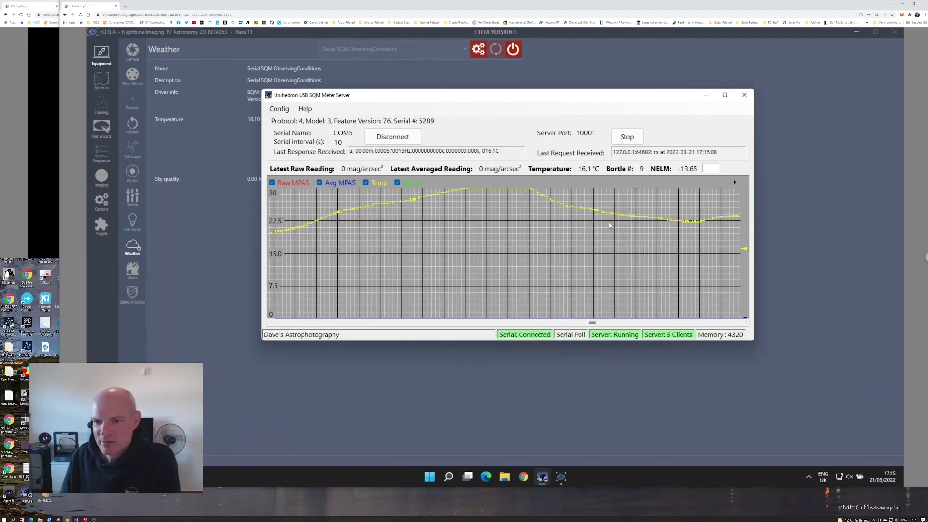
drag(593, 324, 745, 313)
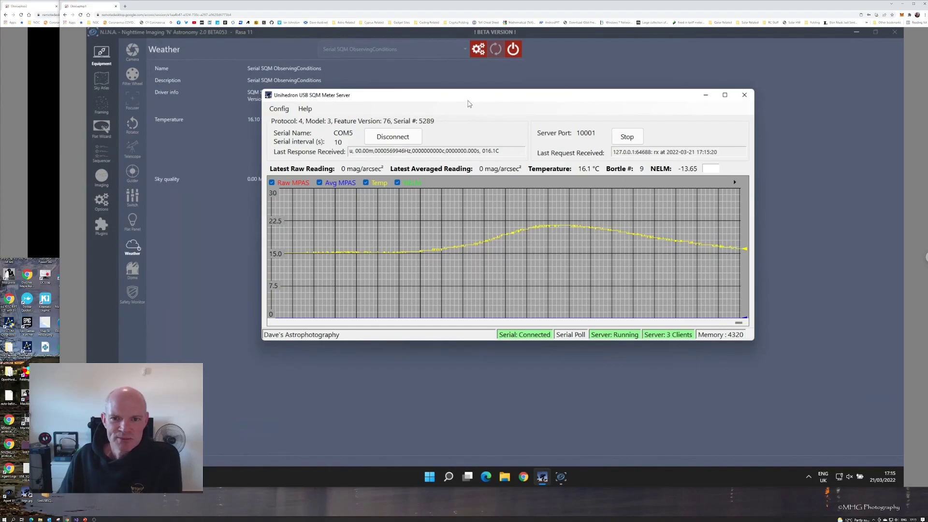
Reposition the SQM server window while it shares readings with two clients.
mouse_move(470, 97)
mouse_down()
mouse_move(460, 114)
mouse_move(463, 106)
mouse_up()
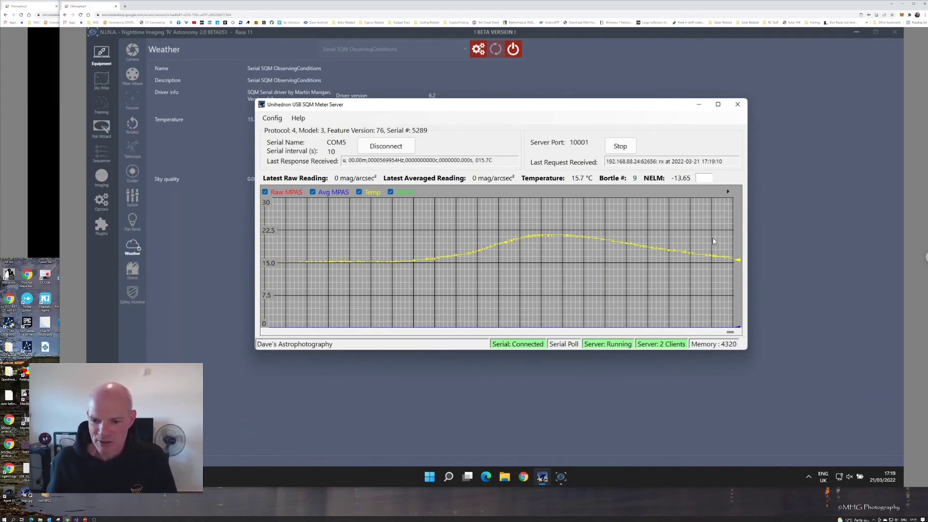
Open Latest Serial Messages from the serial polling menu and move the window aside.
right_click(568, 348)
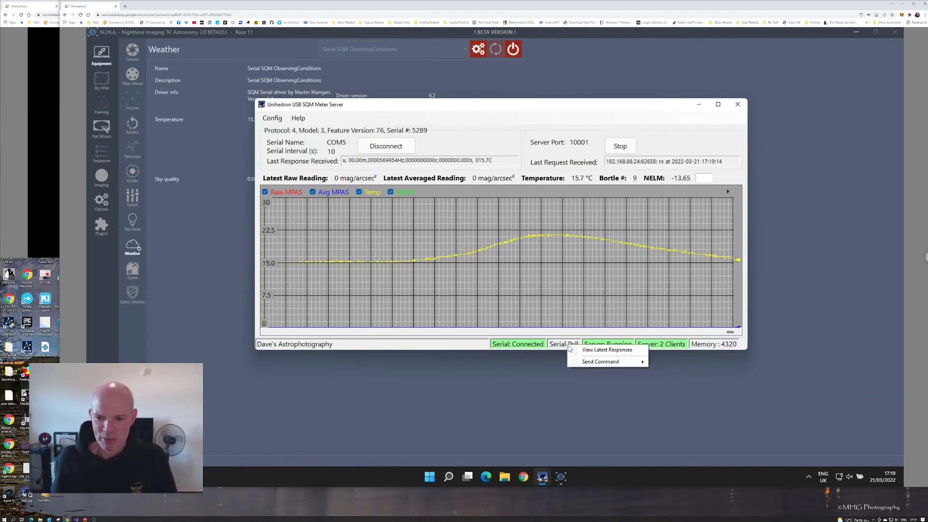
click(602, 349)
drag(232, 45, 622, 82)
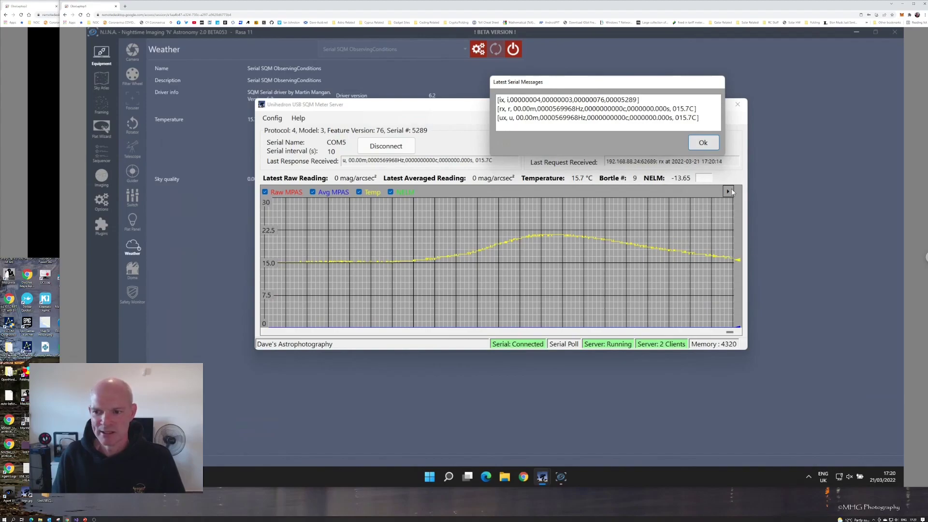
Scroll the chart back and forth through the history of sky readings.
drag(730, 332, 261, 309)
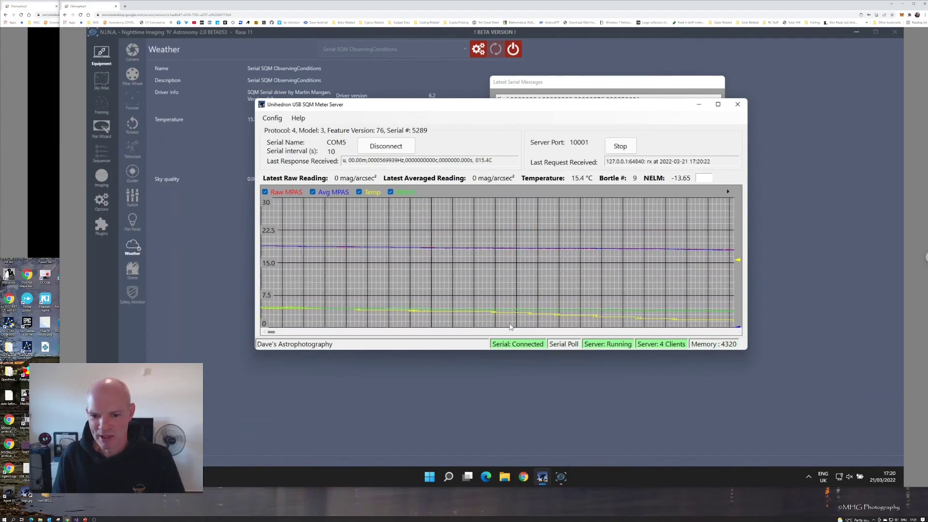
drag(270, 332, 443, 332)
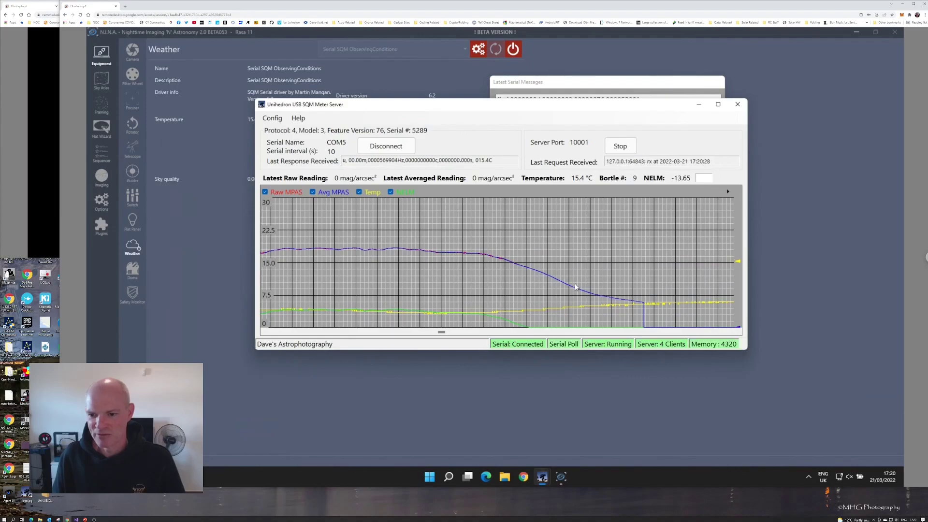
drag(455, 333, 711, 329)
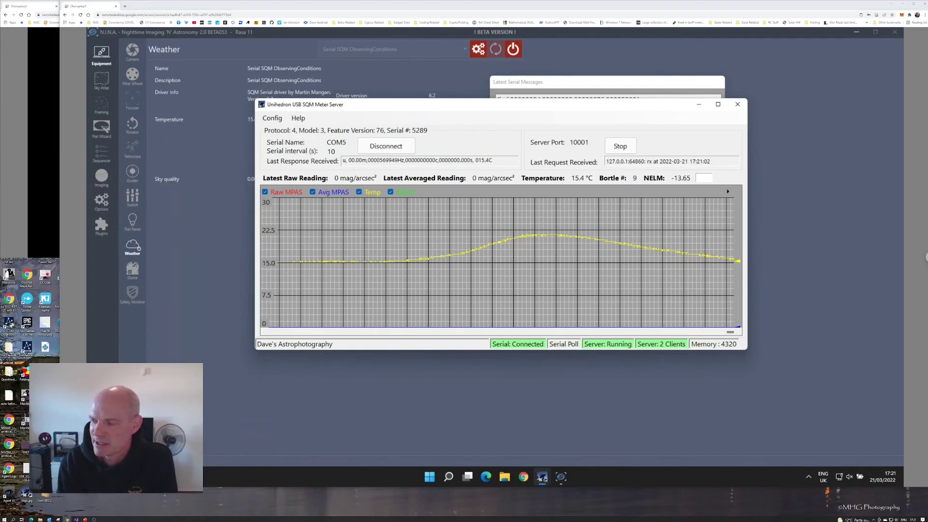
key(alt+Tab)
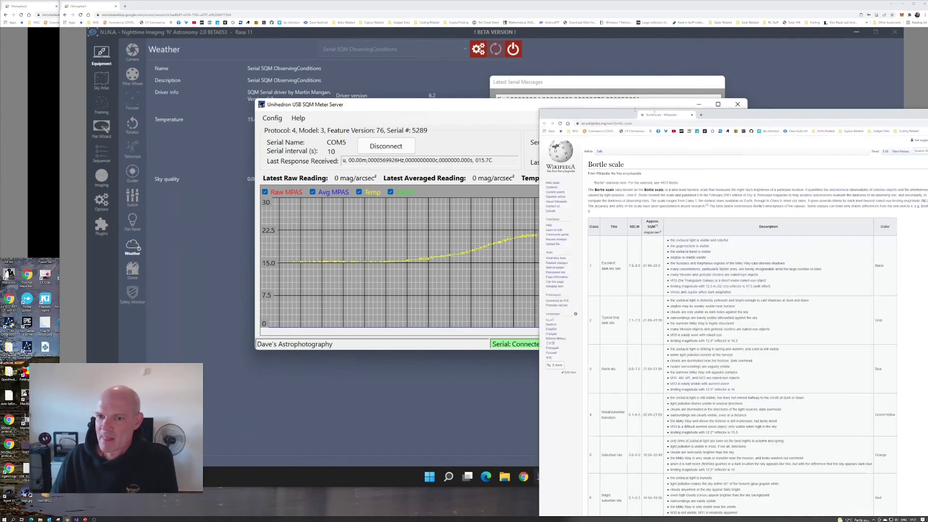
drag(497, 42, 495, 41)
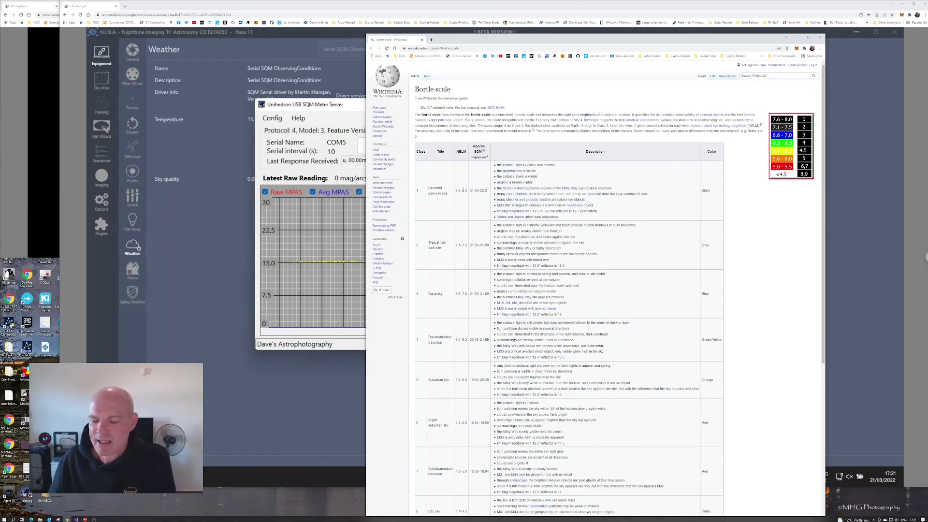
scroll(463, 190, down, 5)
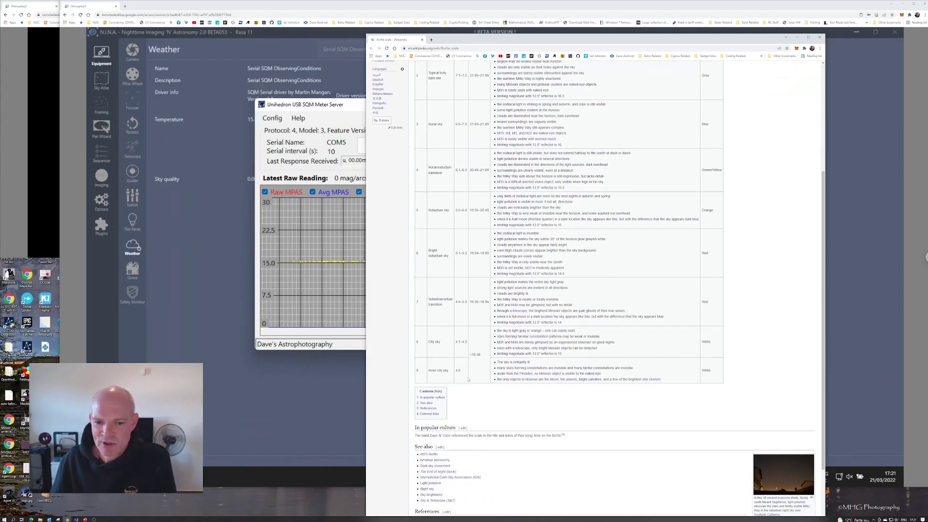
scroll(711, 284, up, 4)
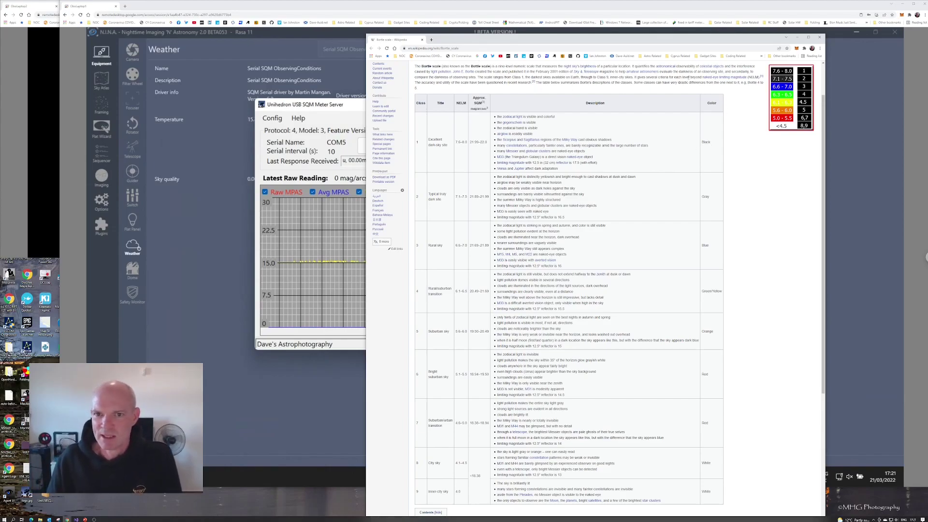
key(super+Down)
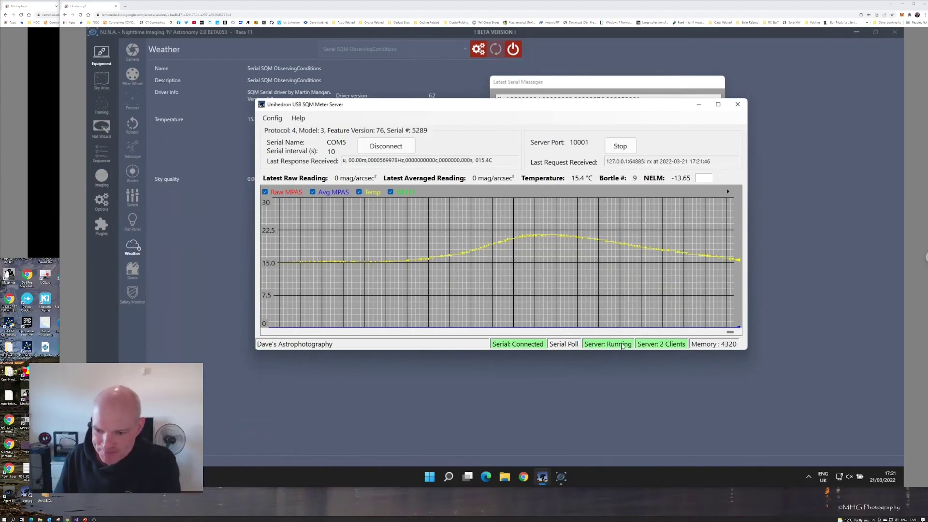
right_click(721, 347)
click(758, 350)
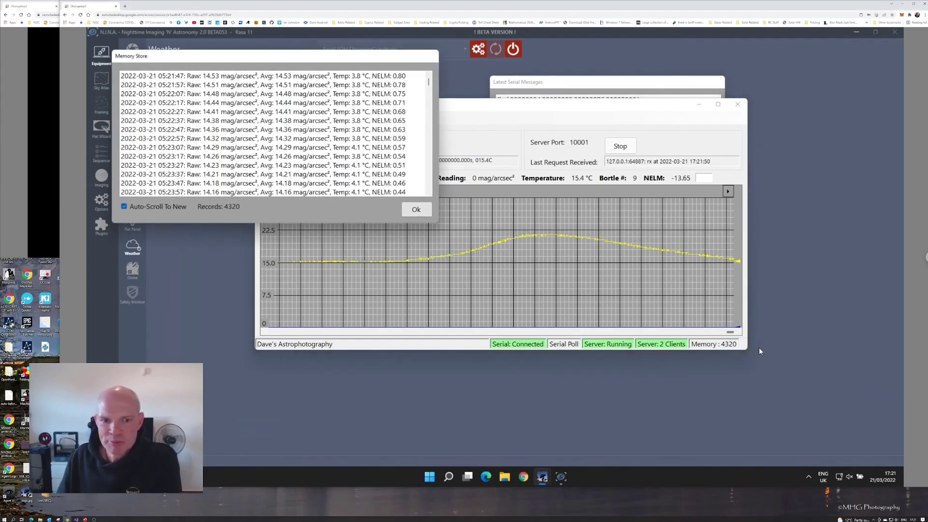
drag(265, 54, 678, 67)
click(546, 218)
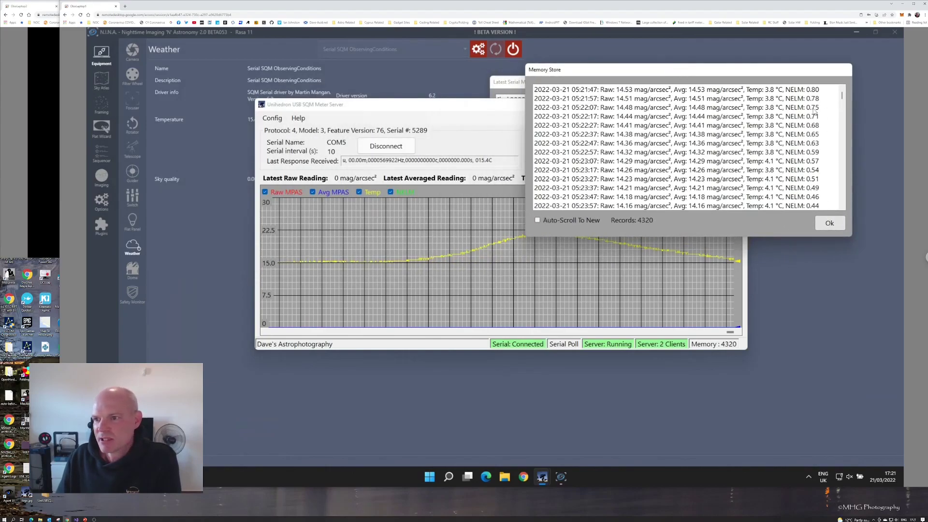
mouse_move(843, 99)
mouse_down()
mouse_move(843, 125)
mouse_move(843, 100)
mouse_up()
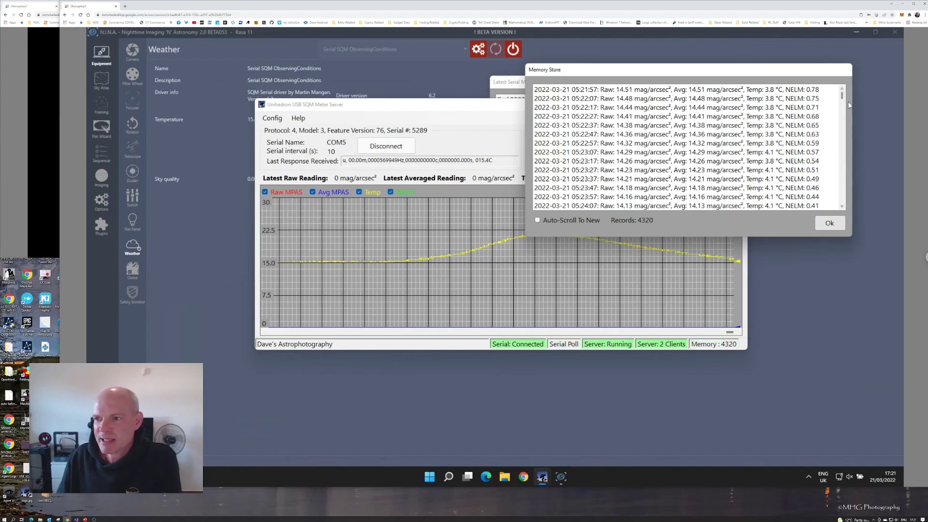
drag(842, 106, 845, 85)
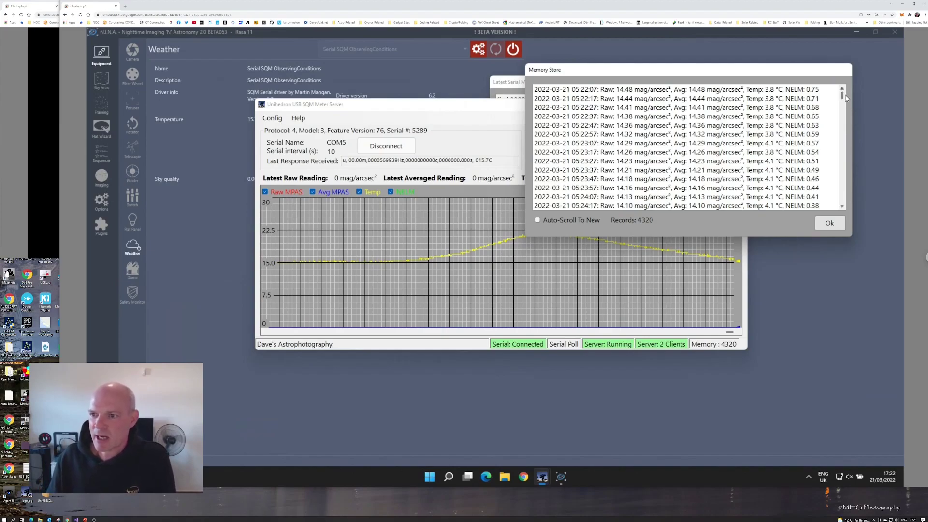
click(829, 223)
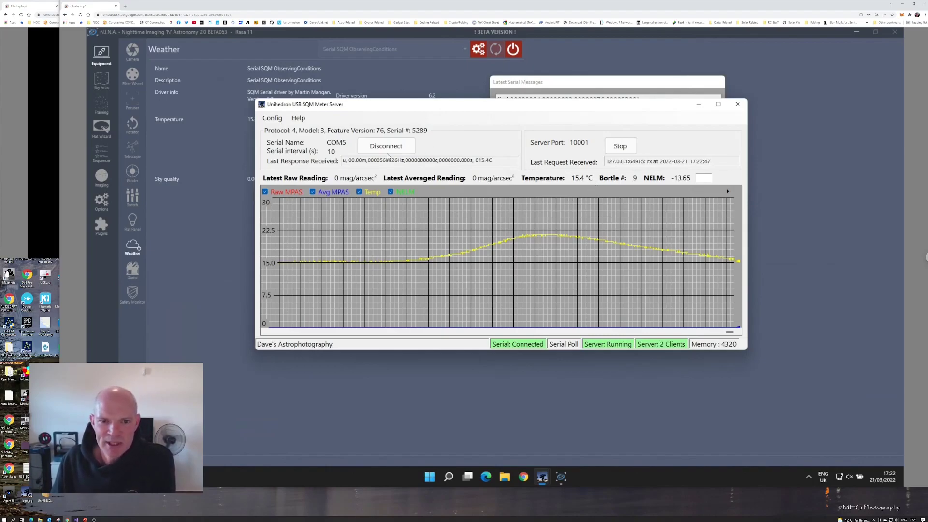
Stop the server that shares the meter over the network.
click(272, 118)
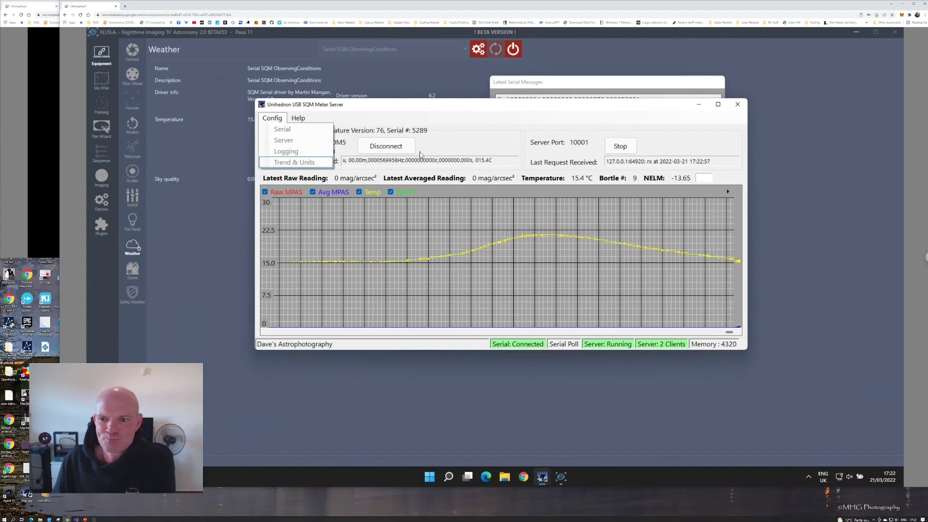
click(619, 148)
click(620, 147)
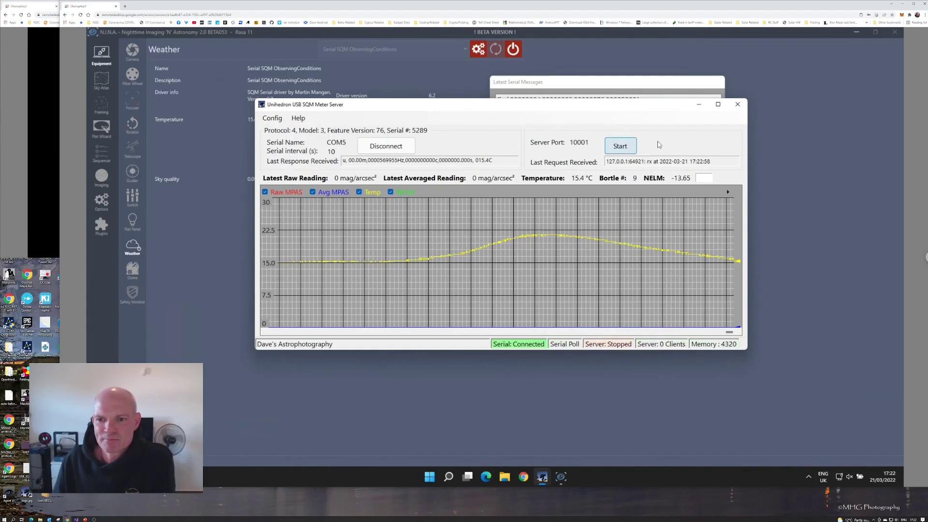
Check the server port 10001 under Config > Server and cancel without changes.
click(274, 119)
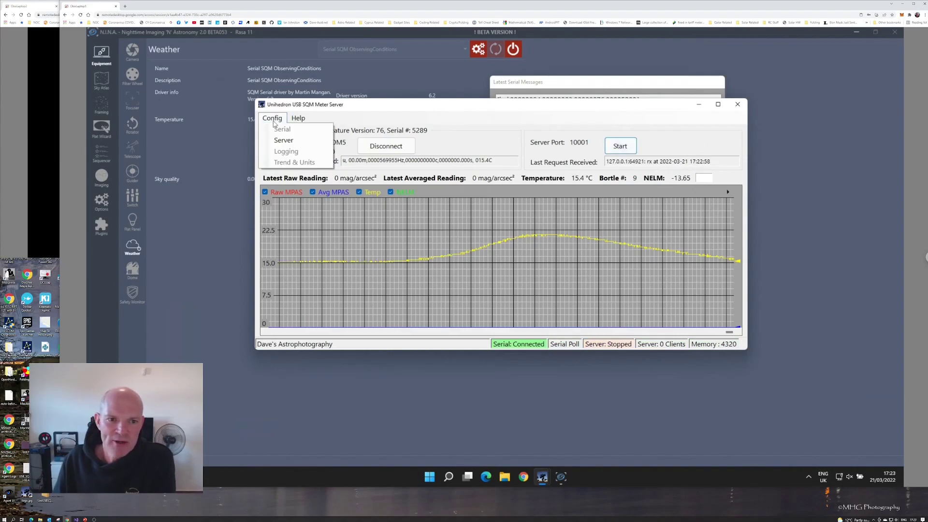
click(288, 145)
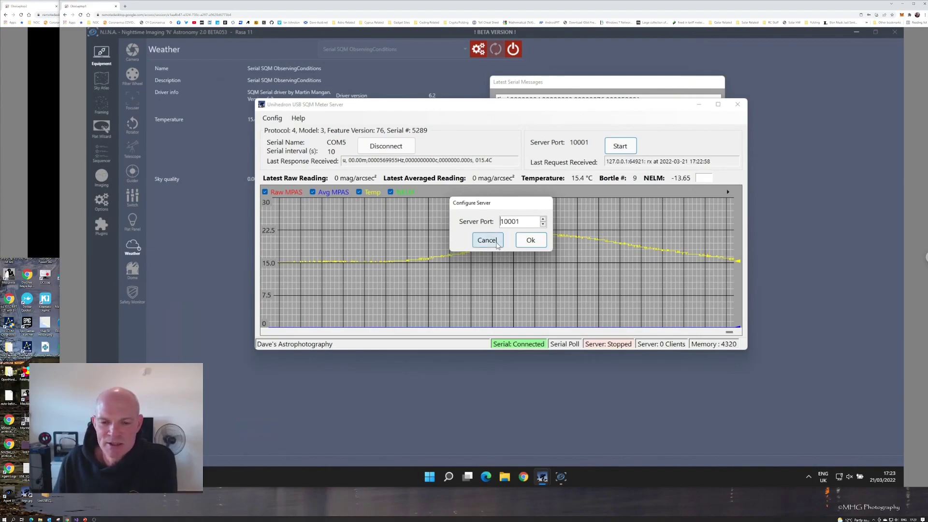
click(486, 240)
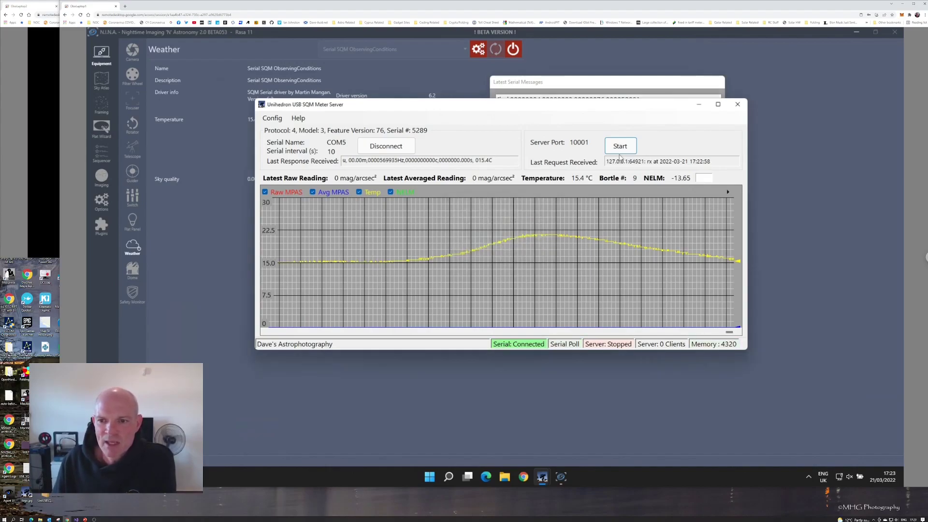
Disconnect the meter's serial link on COM5.
click(272, 118)
click(386, 146)
click(386, 146)
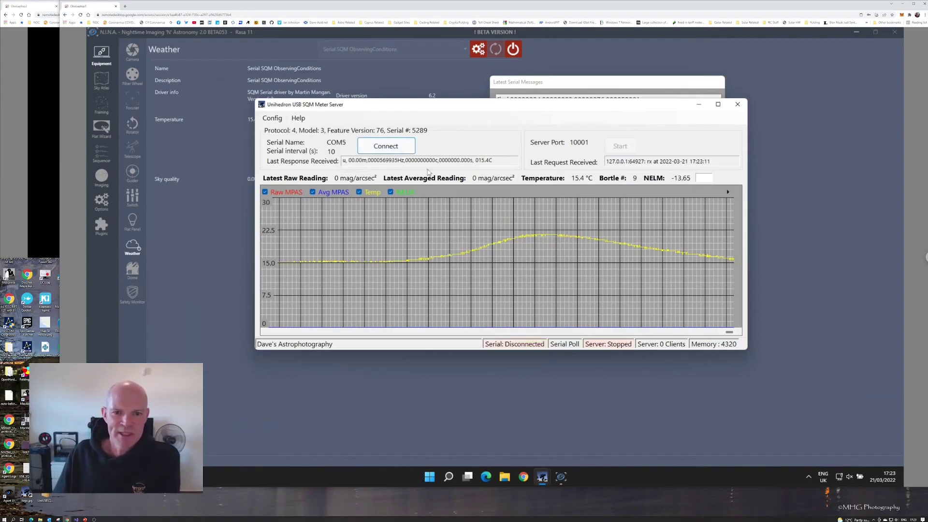
click(273, 120)
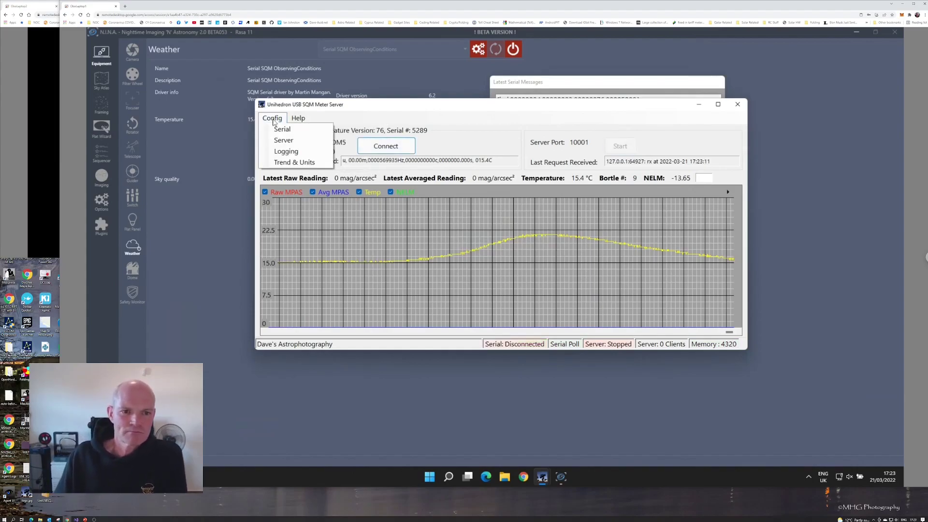
click(287, 134)
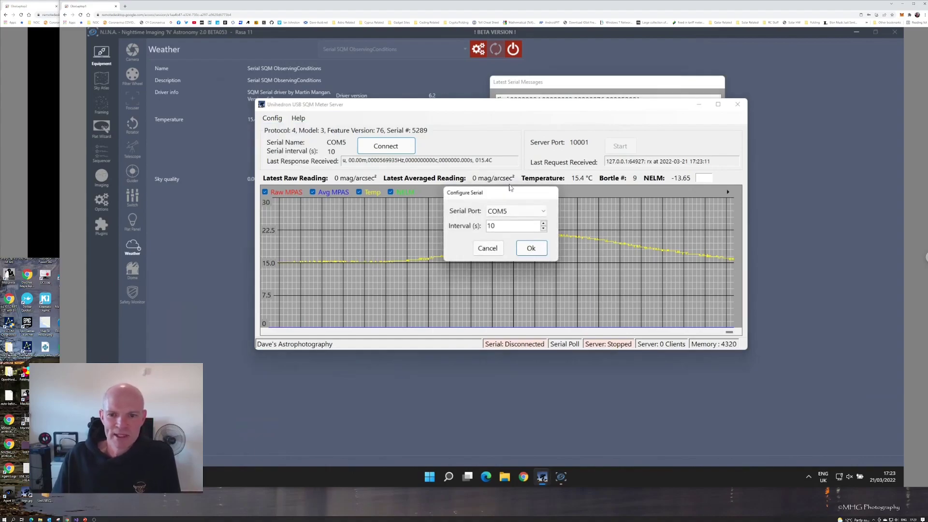
drag(509, 192, 472, 148)
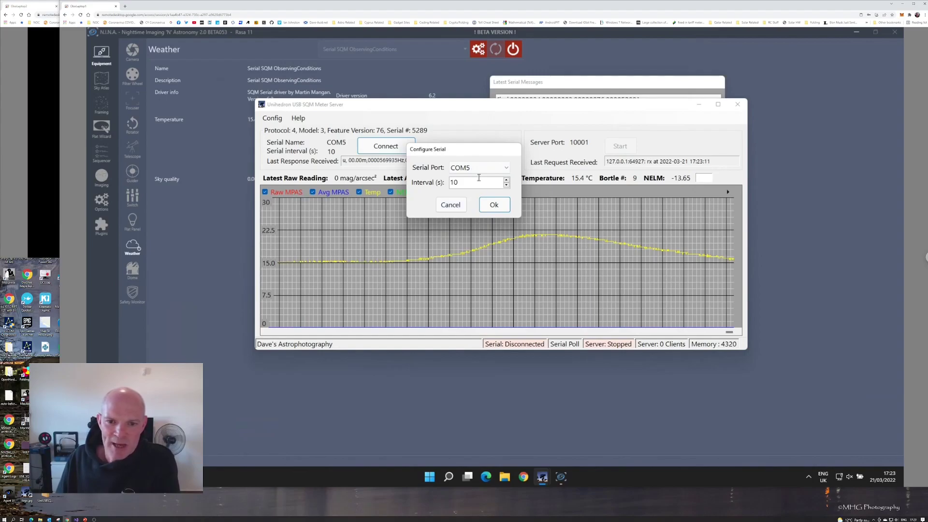
click(450, 206)
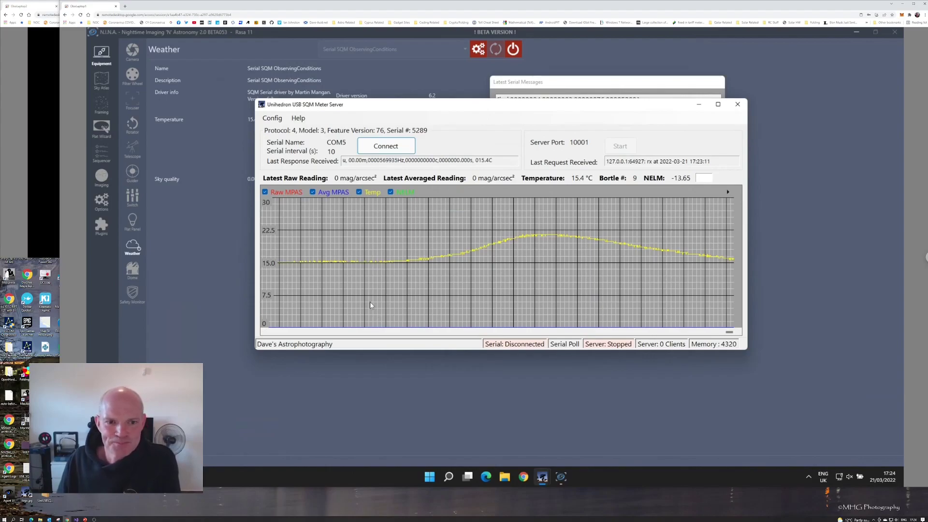
Open Config > Logging to show the in-memory and file data logging options.
click(272, 119)
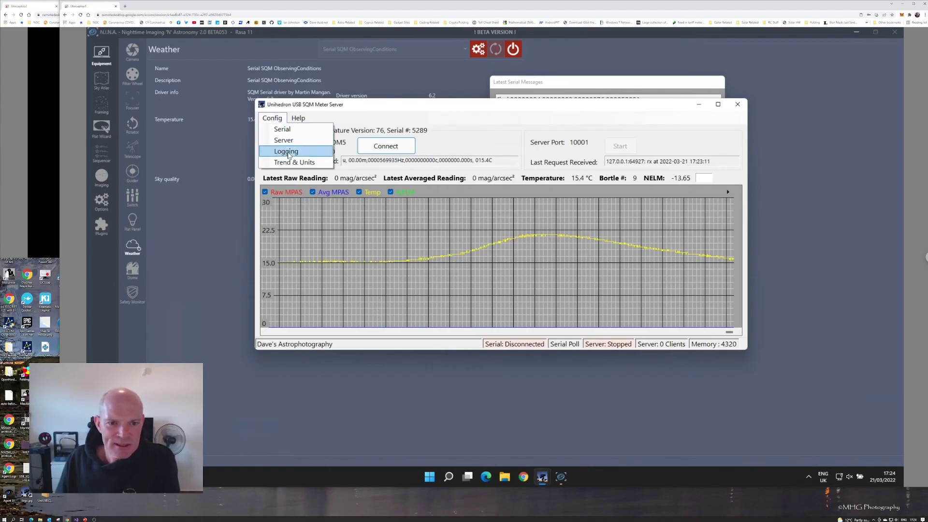
click(290, 151)
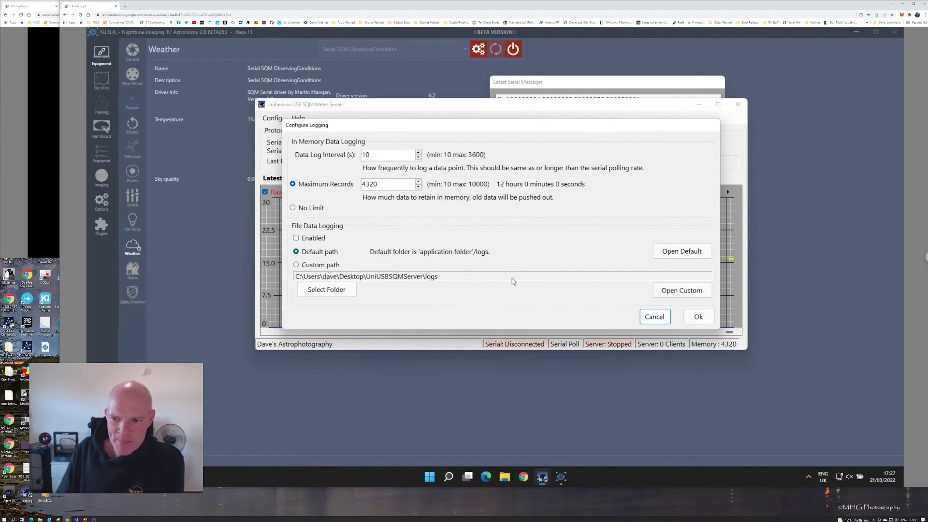
click(676, 255)
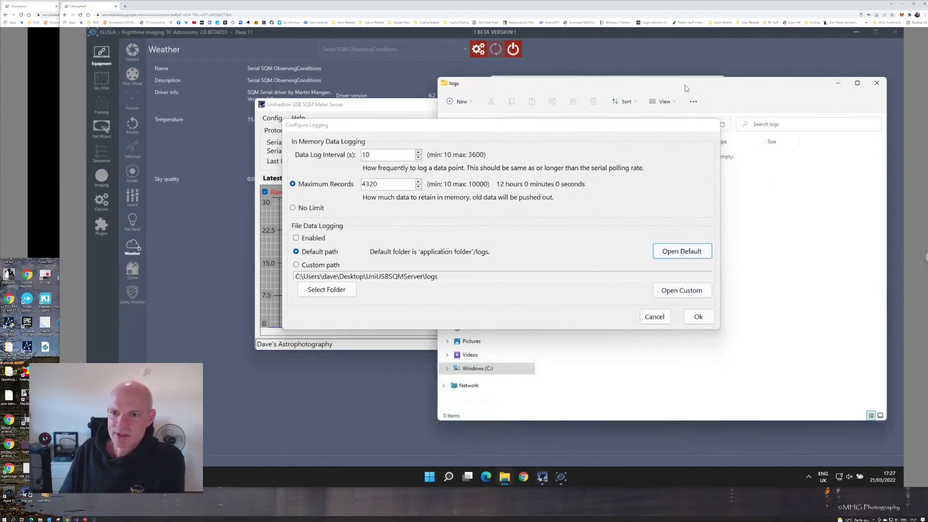
click(502, 134)
click(758, 103)
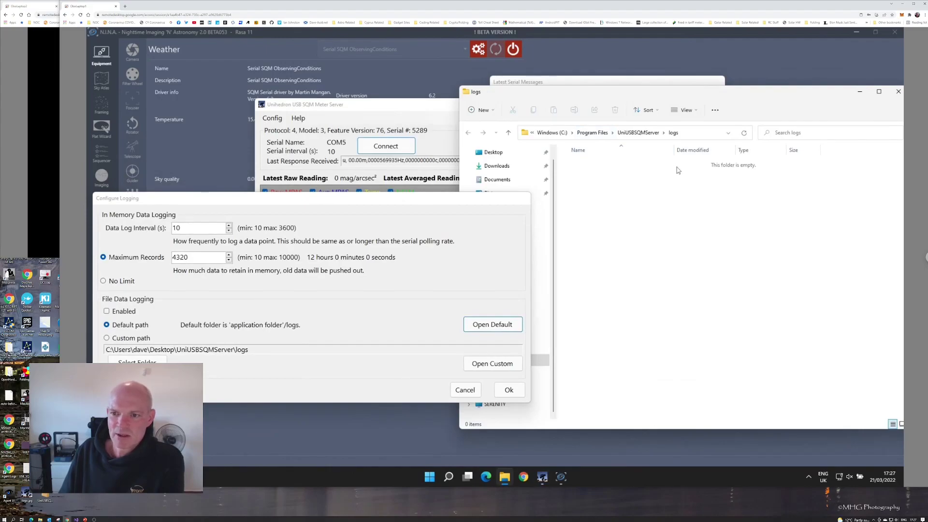
click(898, 92)
drag(376, 203, 599, 104)
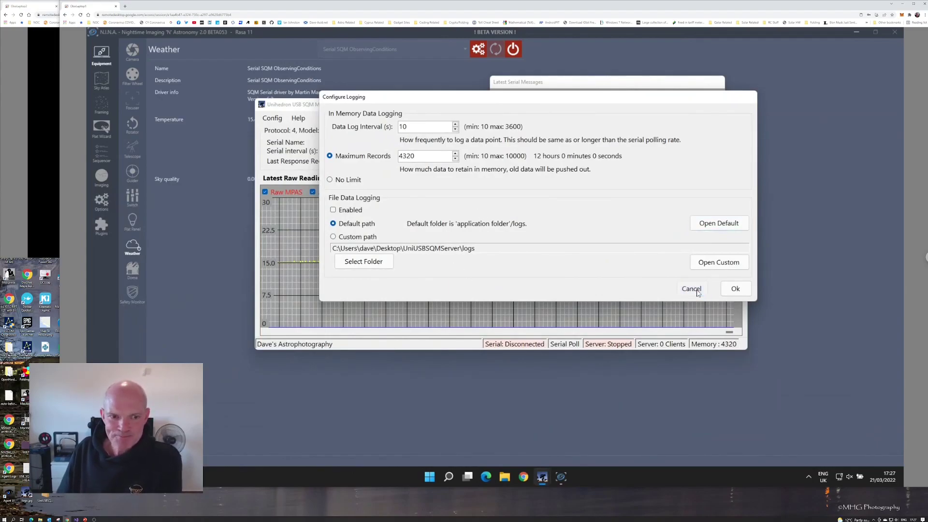
click(697, 293)
Open Config > Trend & Units and position its dialog over the chart.
click(272, 119)
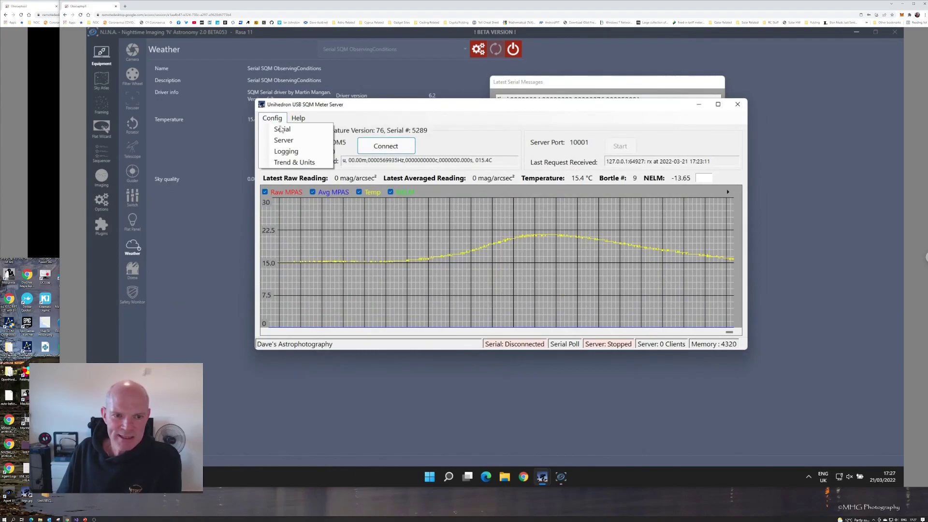
click(295, 162)
drag(513, 165, 620, 140)
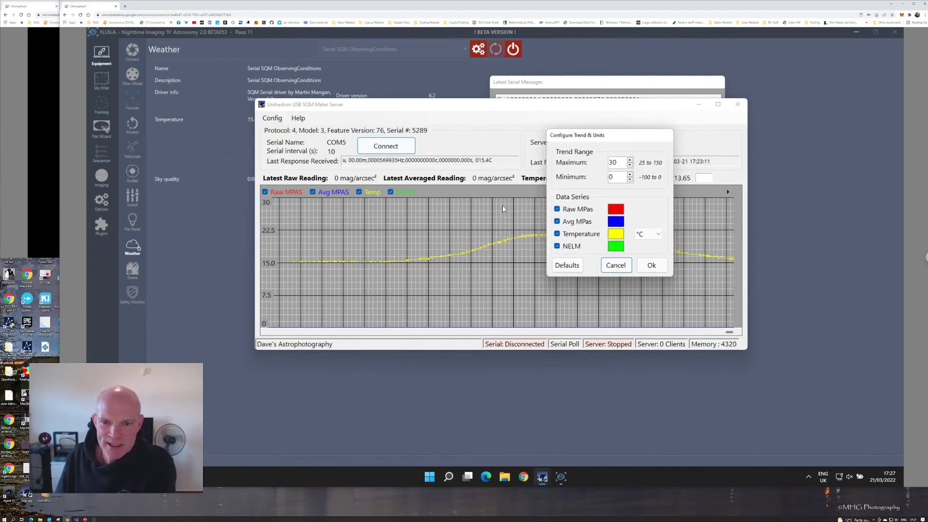
drag(633, 138, 493, 259)
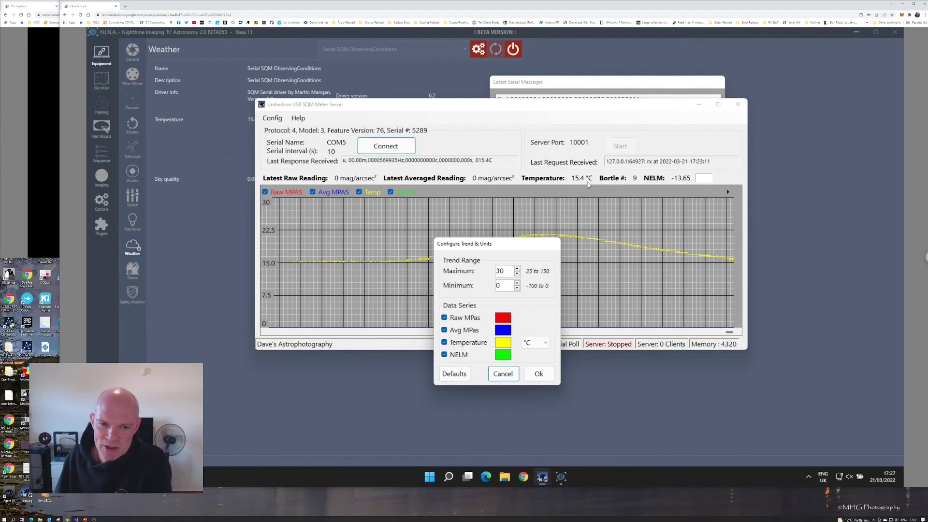
click(488, 164)
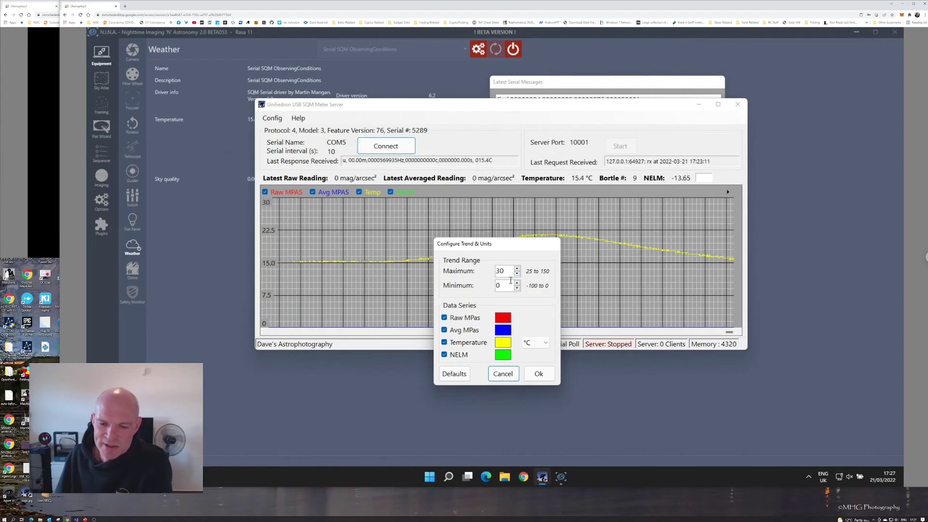
drag(519, 252, 529, 217)
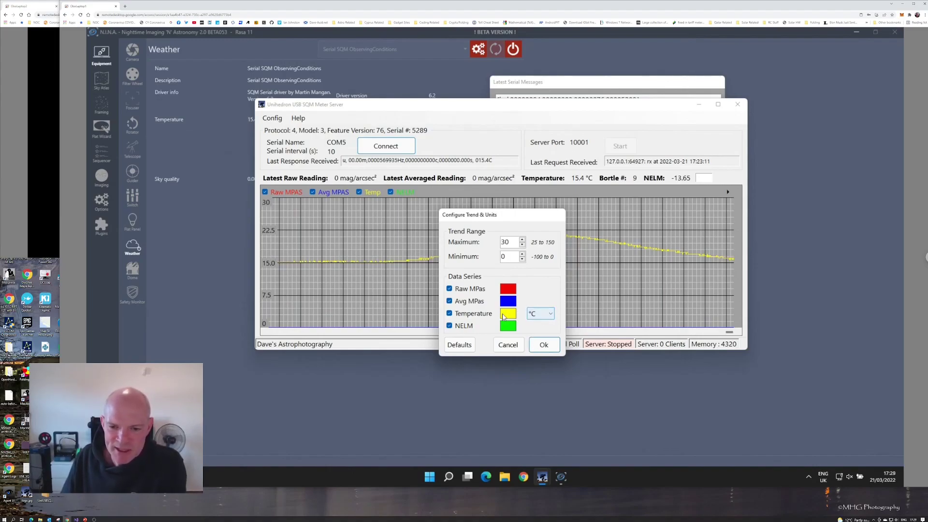
Switch the temperature unit to °F and back to °C, then confirm with Ok.
click(543, 314)
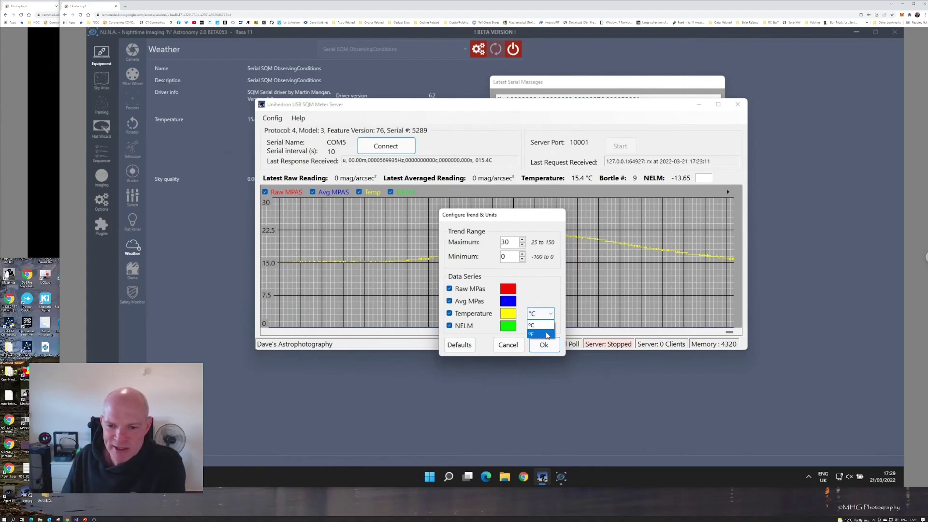
click(550, 314)
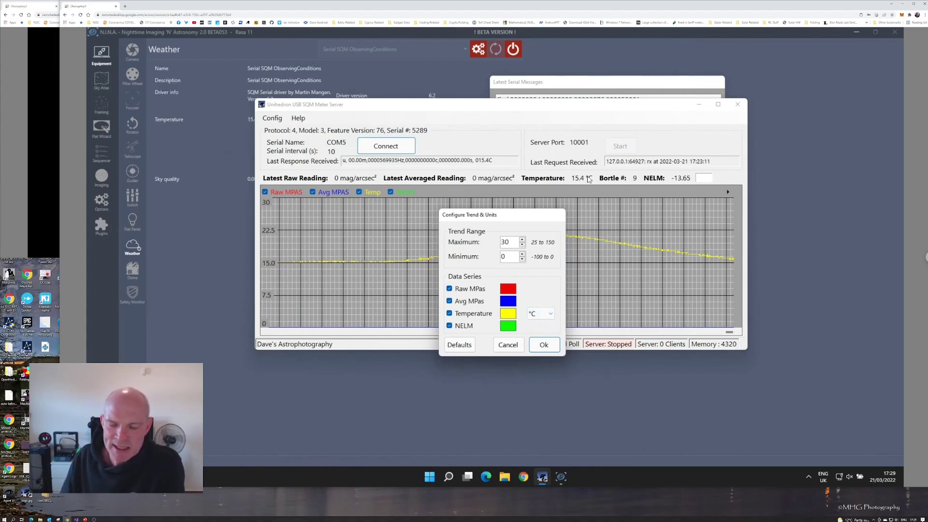
click(550, 316)
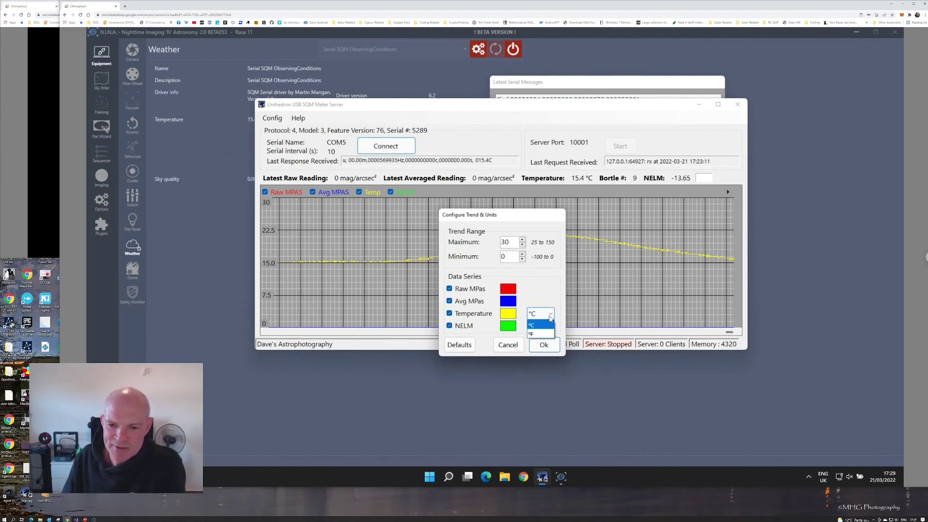
click(540, 334)
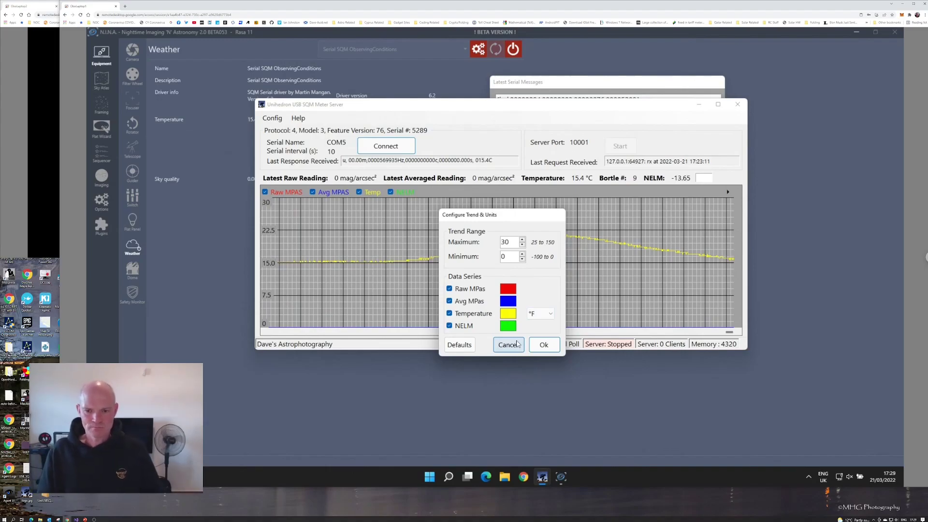
click(540, 314)
click(540, 328)
click(545, 348)
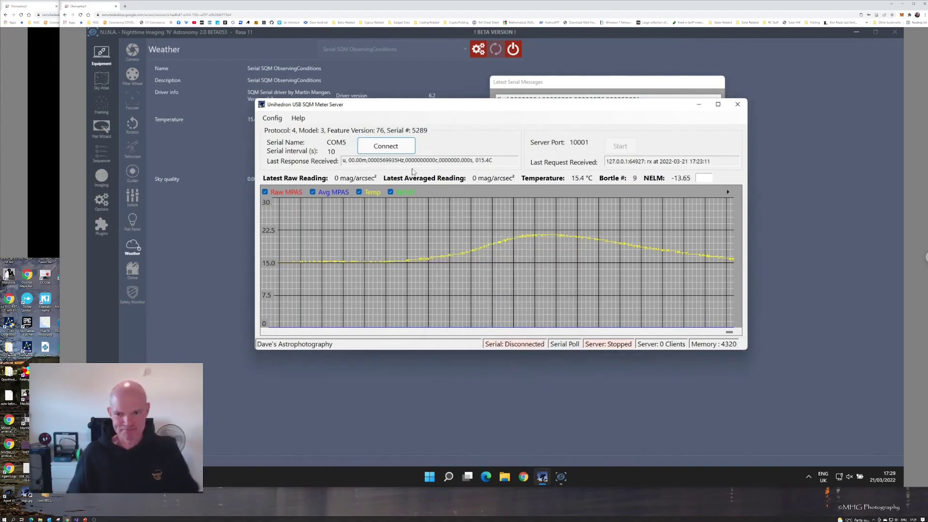
View UniUSBSQMServer's About box from the Help menu and dismiss it with OK.
click(296, 120)
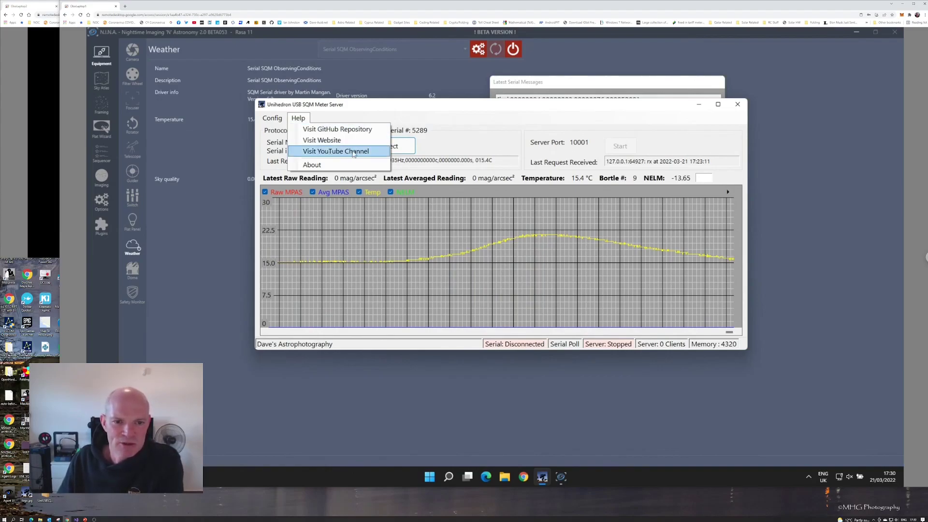
click(325, 166)
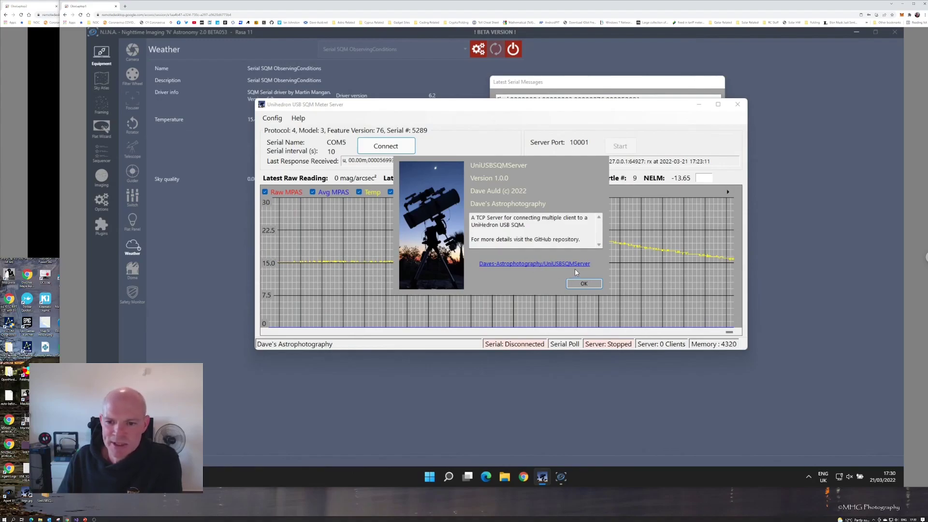
click(583, 285)
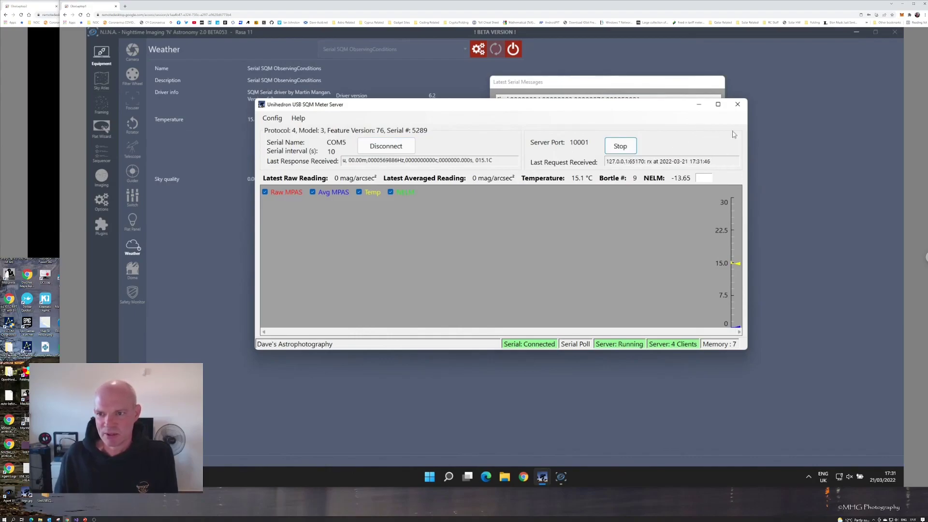
Check the Latest Serial Messages, then drag the server window down-right to reveal N.I.N.A.'s readings.
click(674, 91)
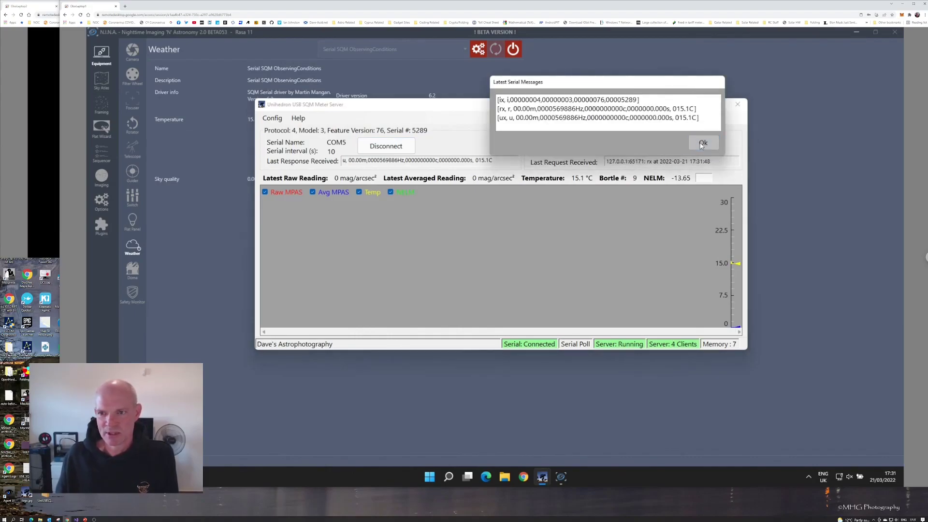
click(702, 143)
drag(595, 108, 731, 161)
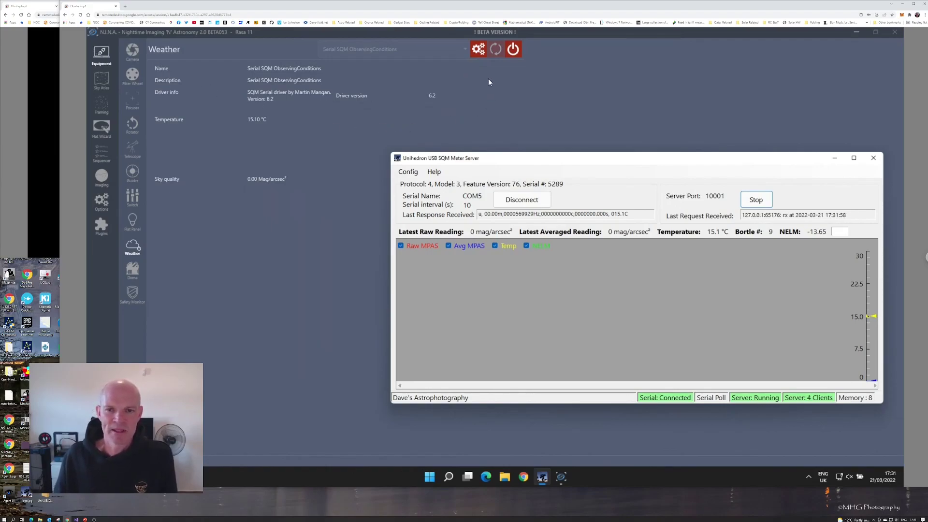
Disconnect N.I.N.A.'s Serial SQM weather source, leave its 127.0.0.1 port 10001 setup unchanged, and reconnect.
click(512, 49)
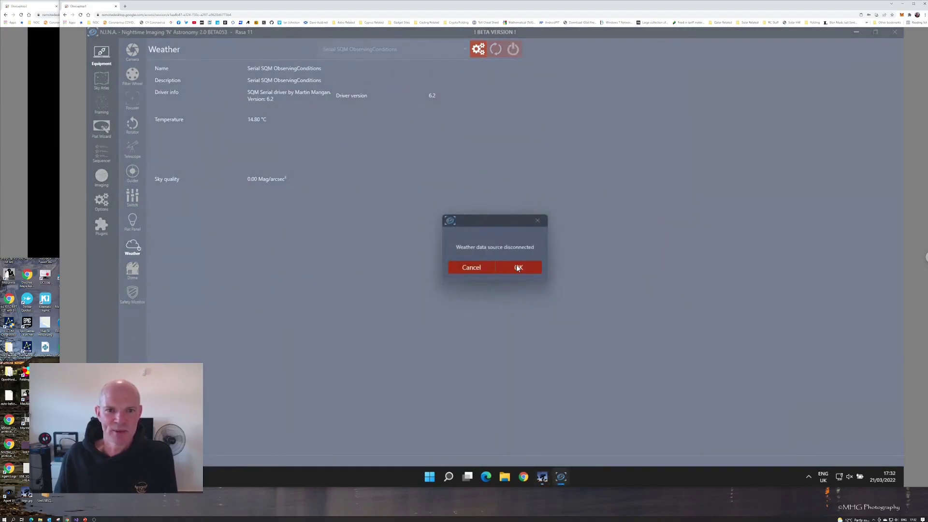
click(516, 266)
click(478, 50)
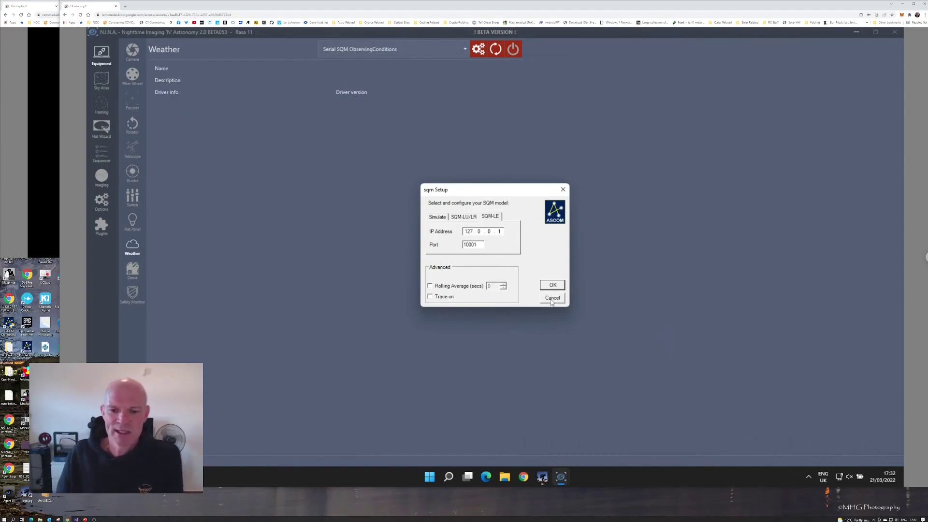
click(551, 302)
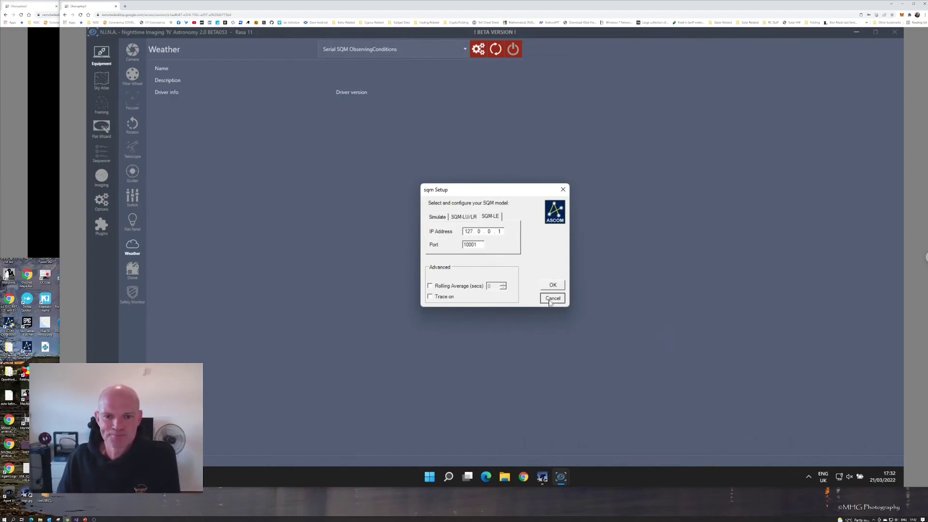
click(509, 52)
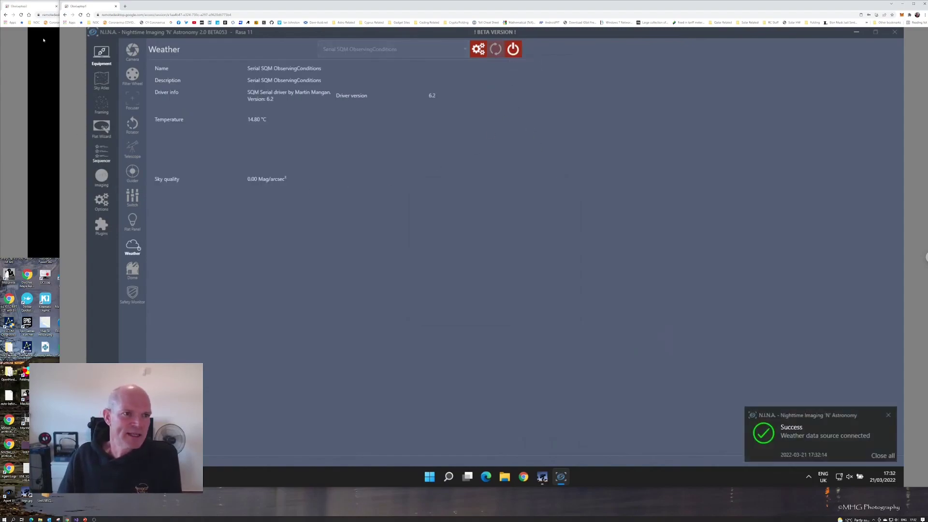
Switch to the remote observatory laptop session, centre its window and enter the access PIN.
click(41, 8)
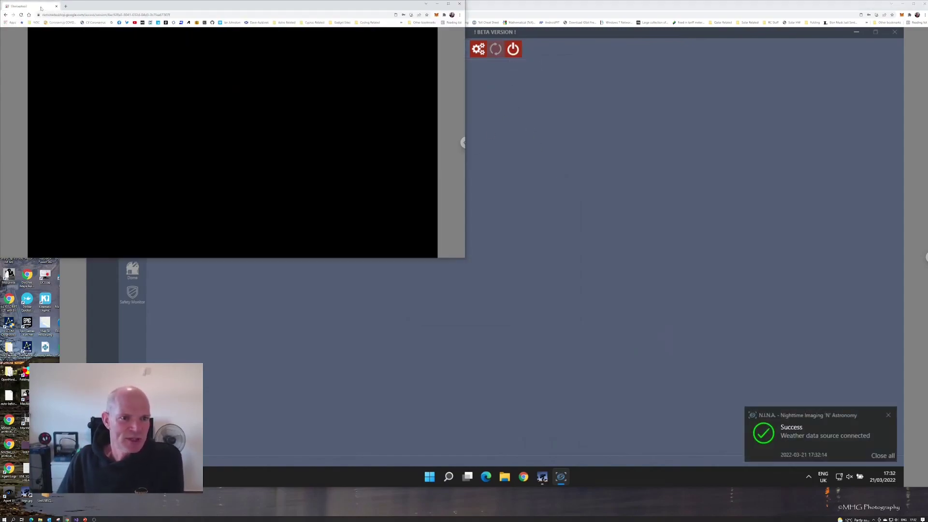
drag(115, 7, 272, 39)
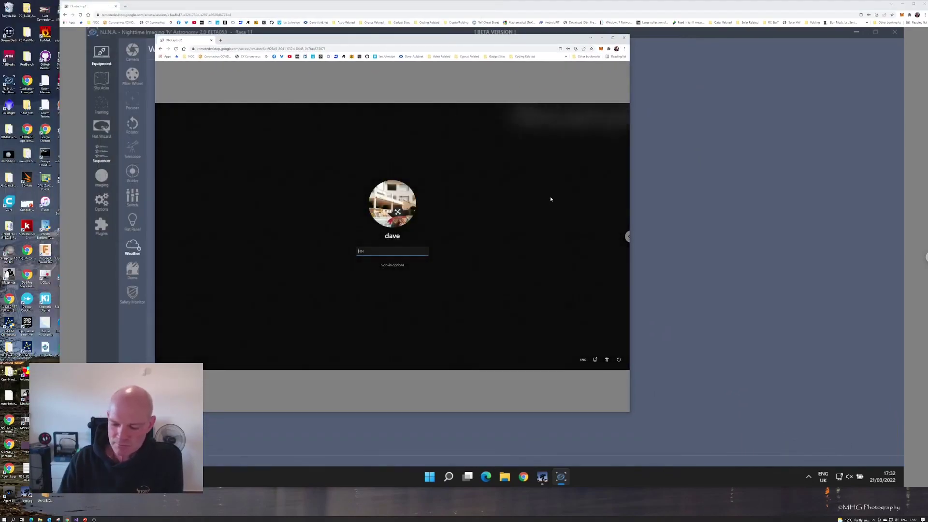
text(••)
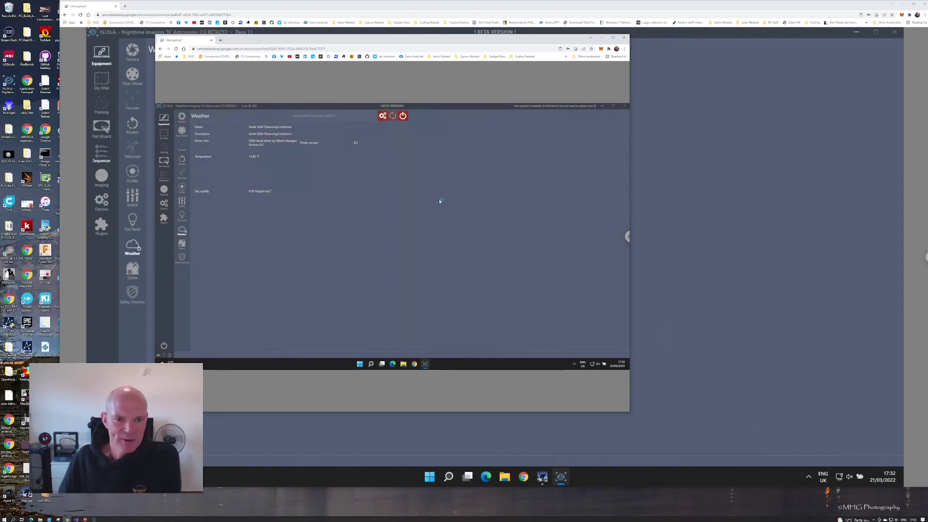
Inspect the IP address in N.I.N.A.'s SQM setup, cancel without changes, and move the remote window up-left.
click(382, 117)
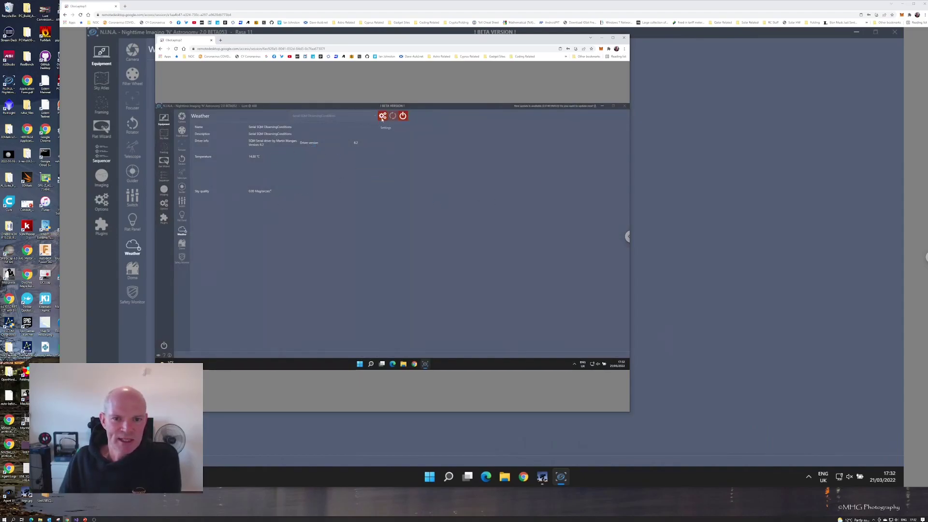
click(411, 249)
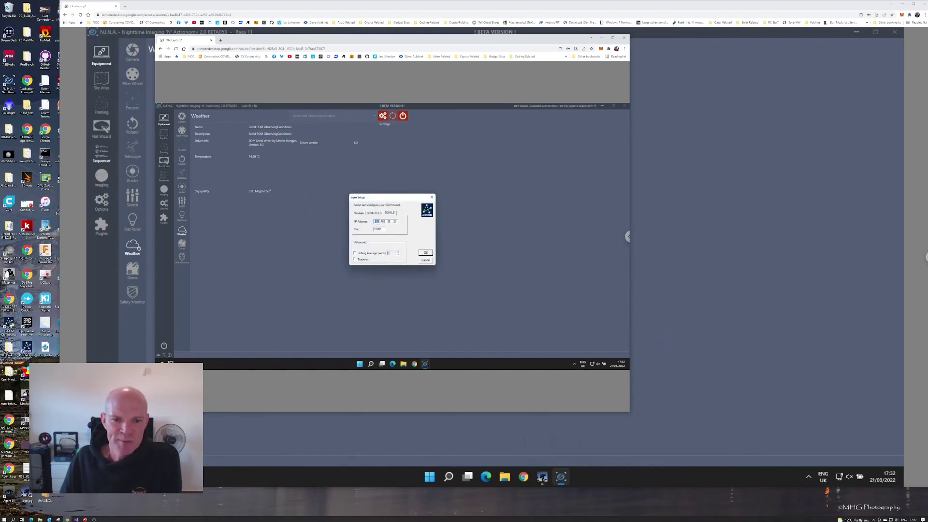
double_click(382, 221)
double_click(388, 221)
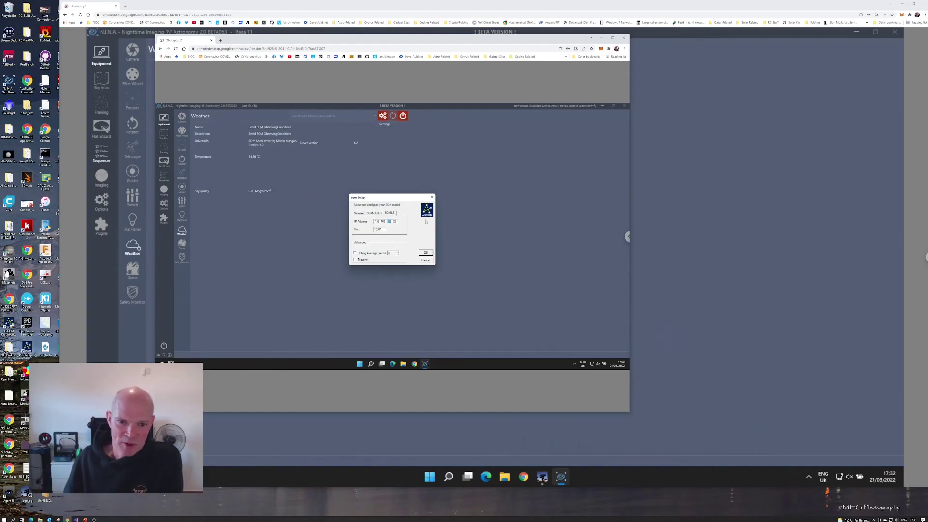
text(88)
click(426, 261)
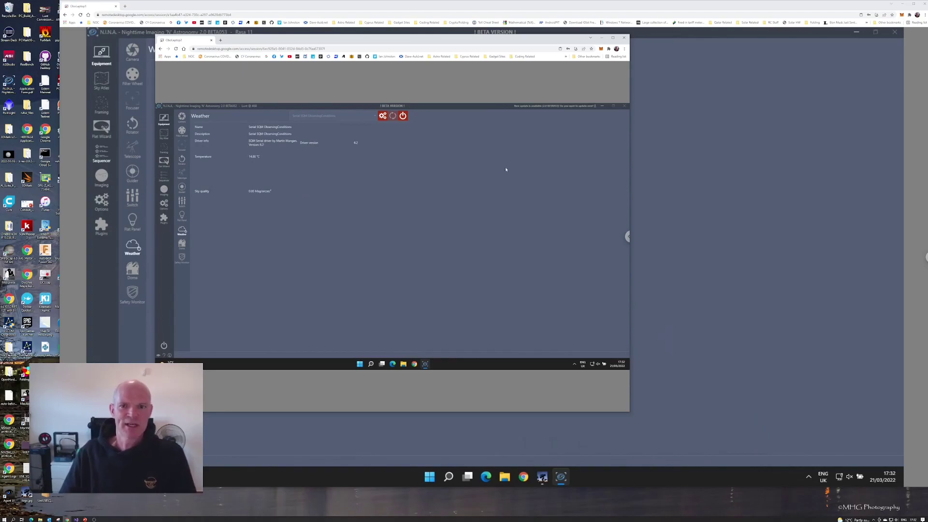
drag(362, 39, 215, 6)
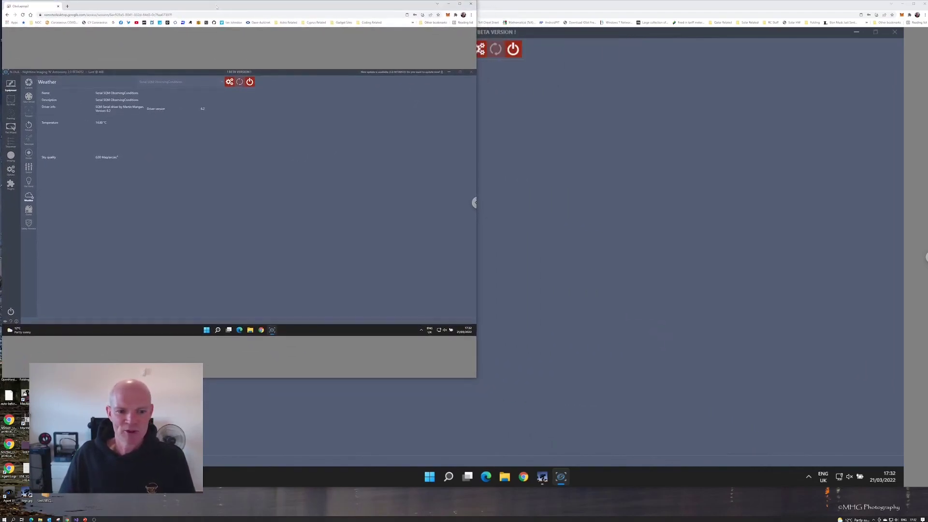
Shorten the remote desktop window and launch Astro Photography Tool from the remote Start menu.
drag(237, 378, 217, 298)
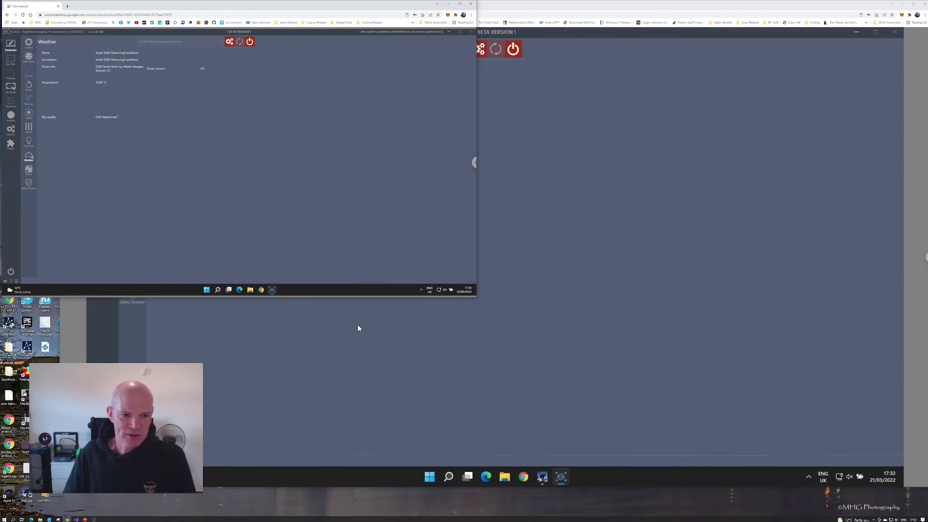
click(206, 290)
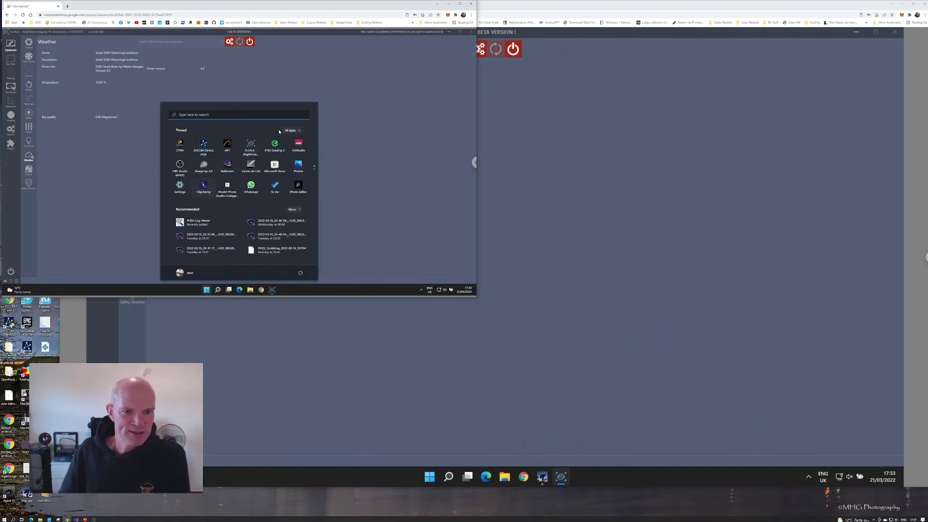
click(227, 145)
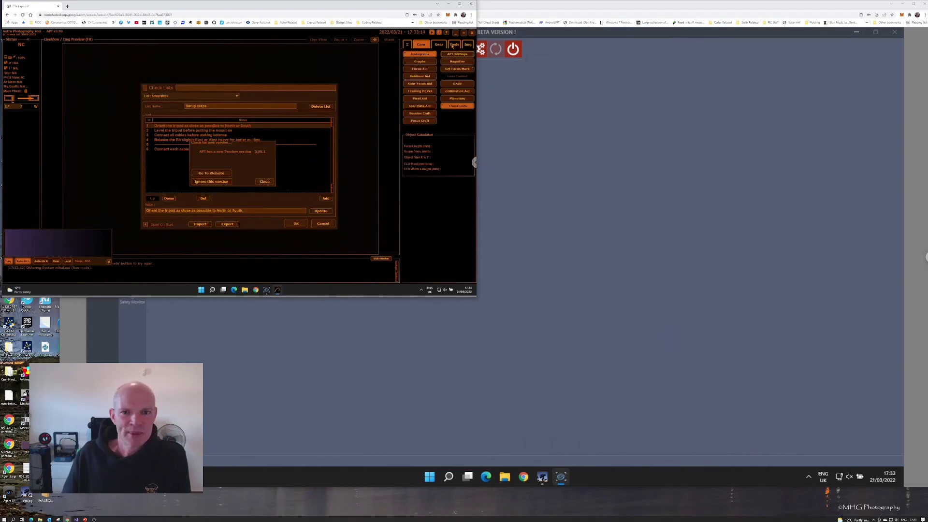
Compare APT's T° & Sky SQM-LE address with N.I.N.A.'s sqm Setup, then save APT's settings.
click(457, 55)
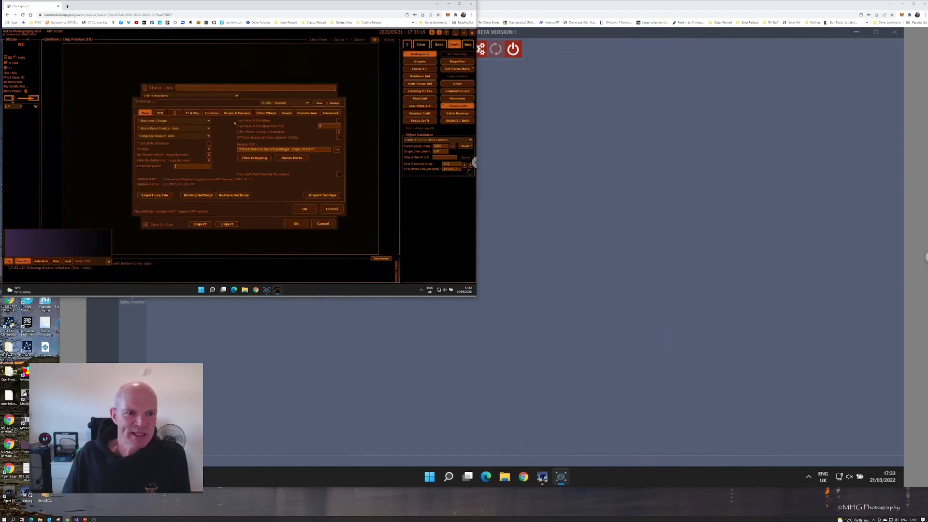
click(193, 113)
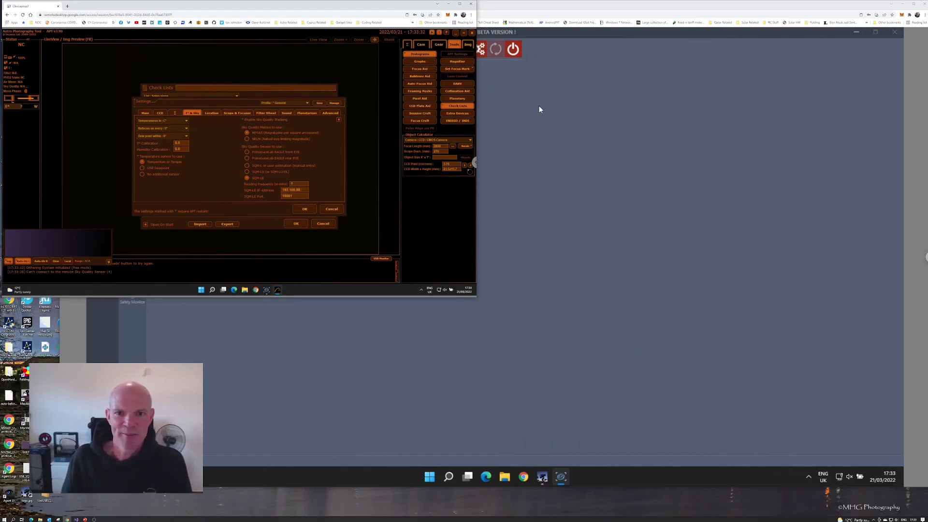
click(266, 291)
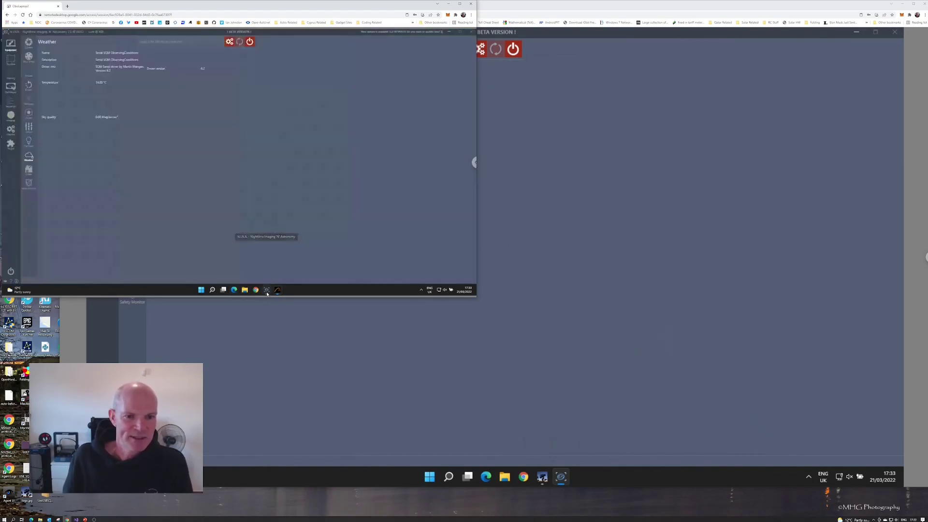
click(230, 42)
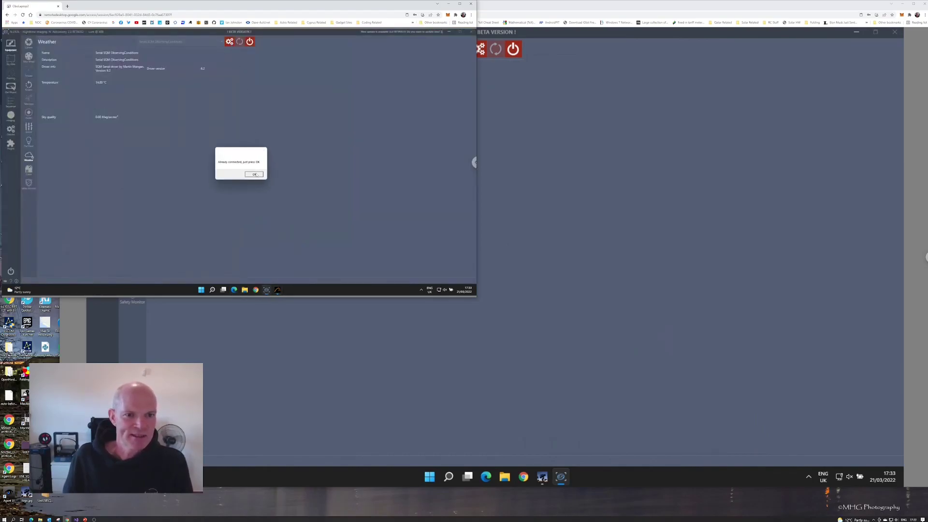
click(290, 193)
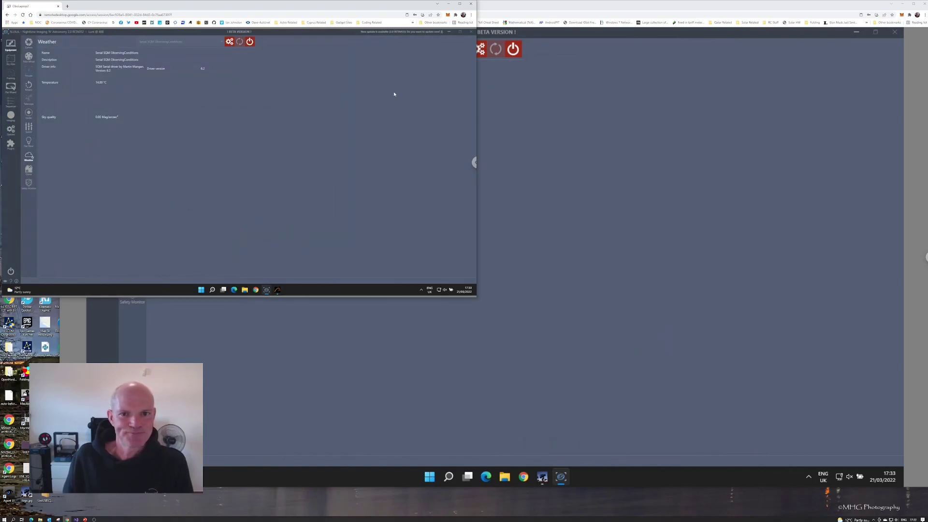
click(277, 289)
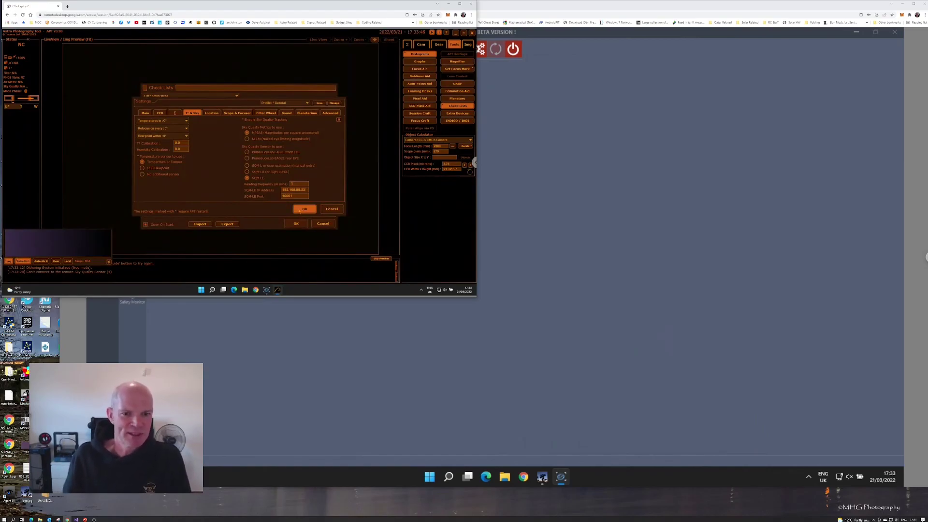
click(304, 209)
Dismiss the new-version notice and Check Lists, then show APT's Sky Quality readout (MPSAS 0.00, 14.8°C).
click(265, 182)
click(295, 223)
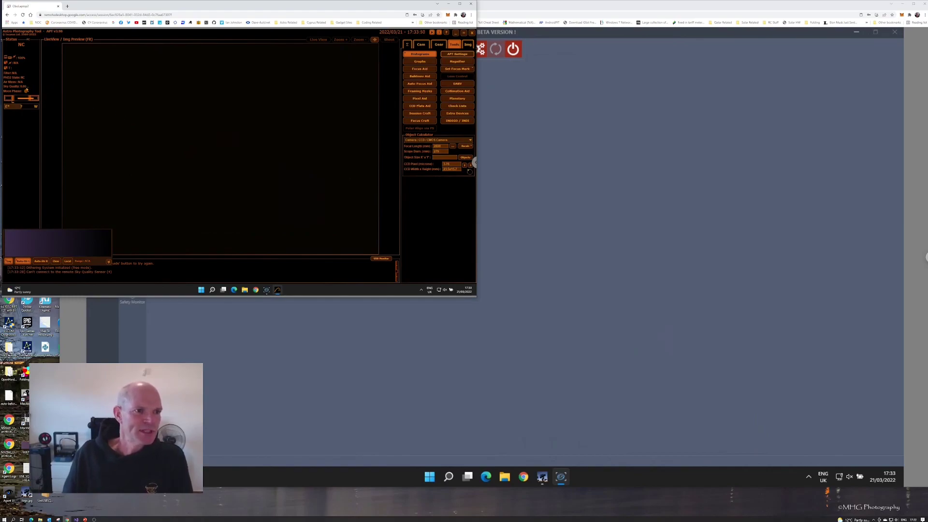
click(28, 89)
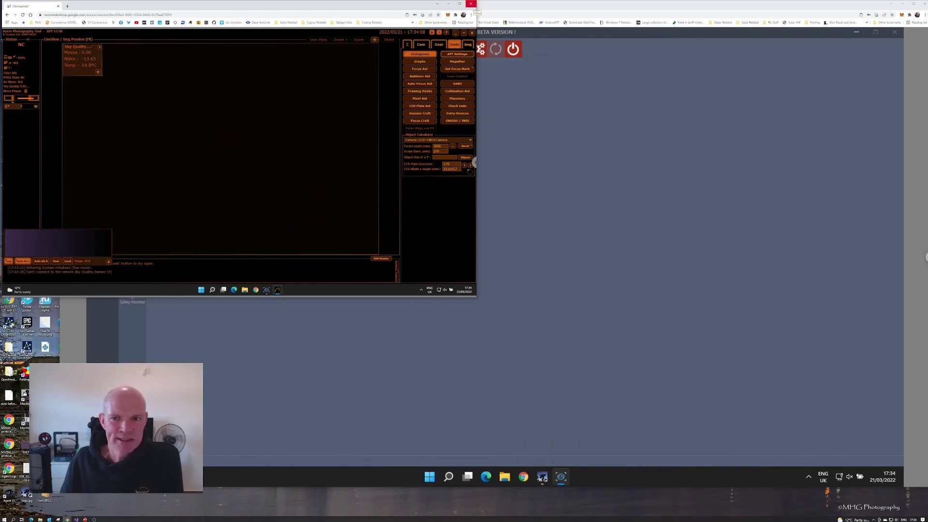
Minimize the remote desktop Chrome window and reveal the local desktop with Super+D.
click(449, 3)
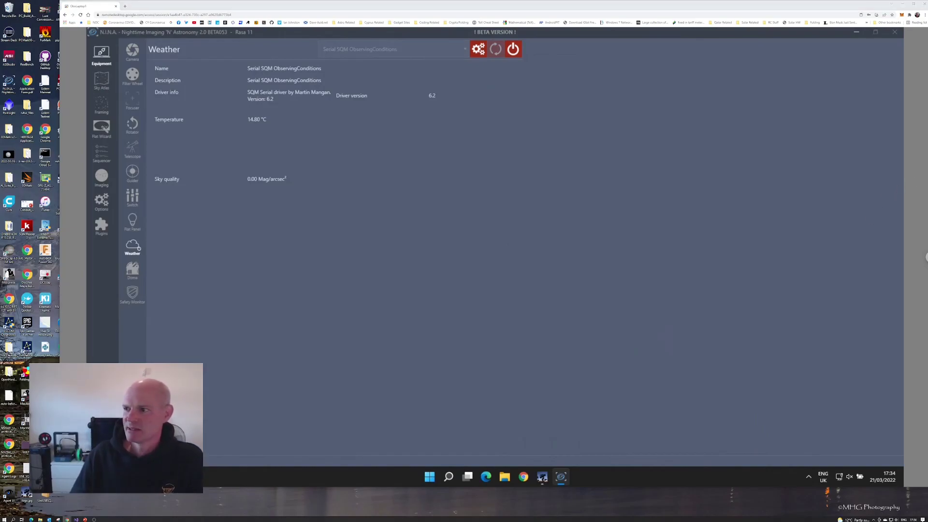
key(super+d)
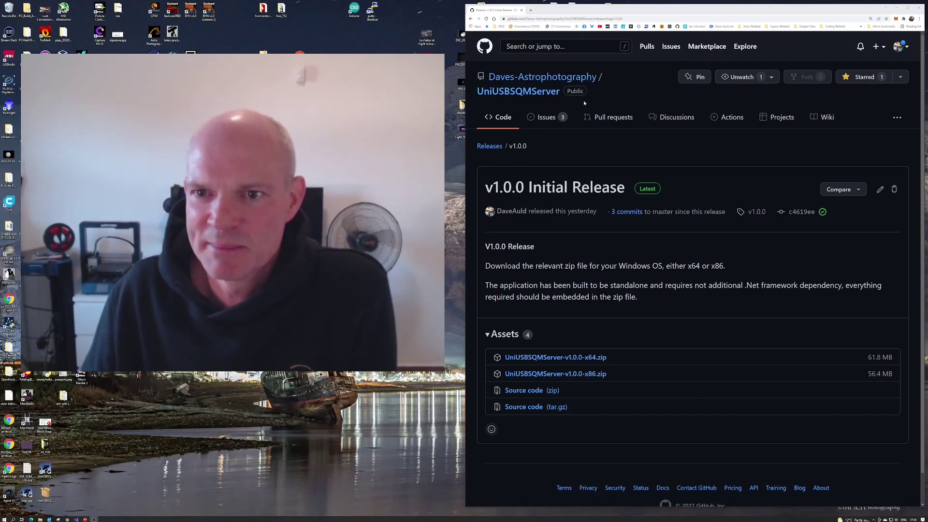
Go to the UniUSBSQMServer repository page from the release and scroll through its README.
click(543, 92)
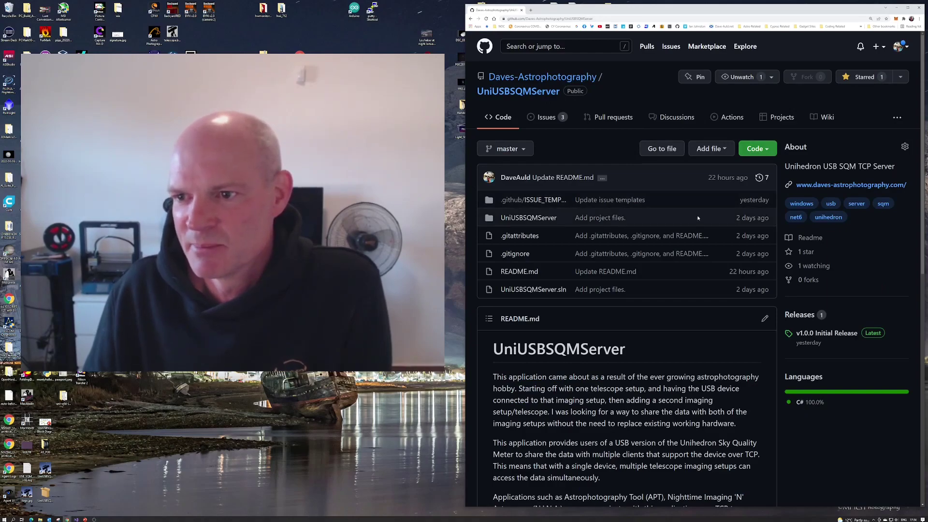
scroll(684, 268, down, 7)
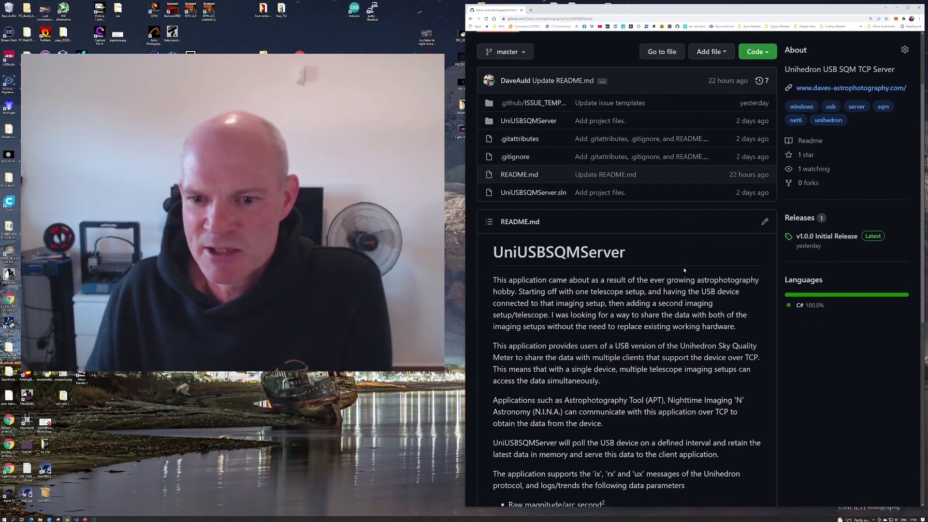
scroll(596, 393, down, 3)
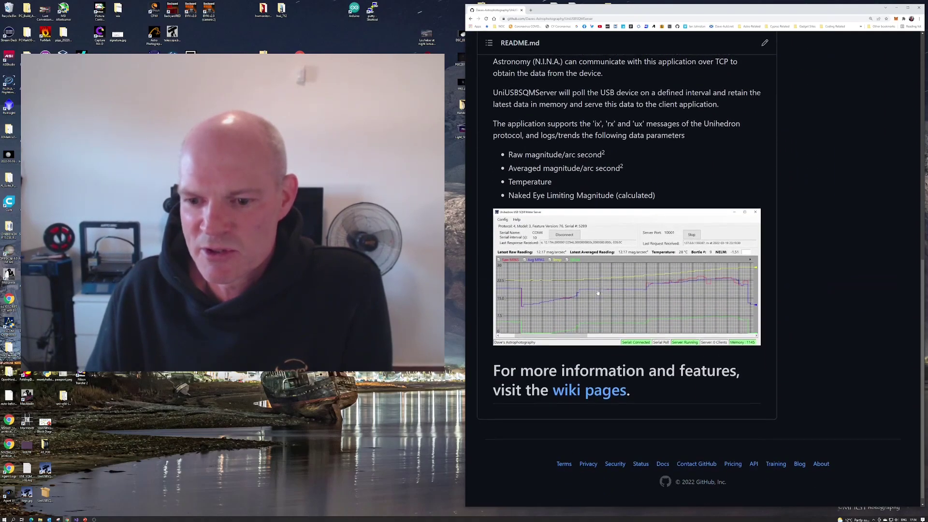
scroll(596, 387, up, 10)
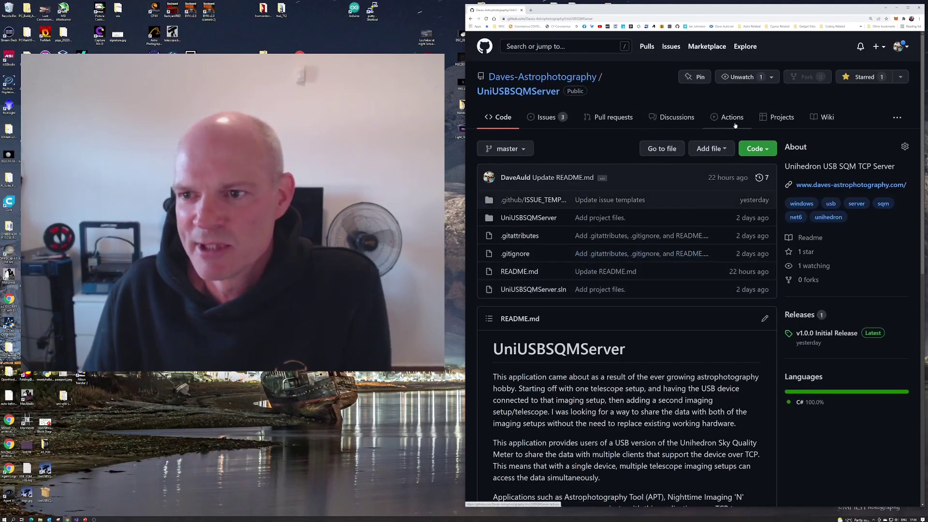
Browse the project wiki's home page, then return to the repository's Code tab.
click(825, 118)
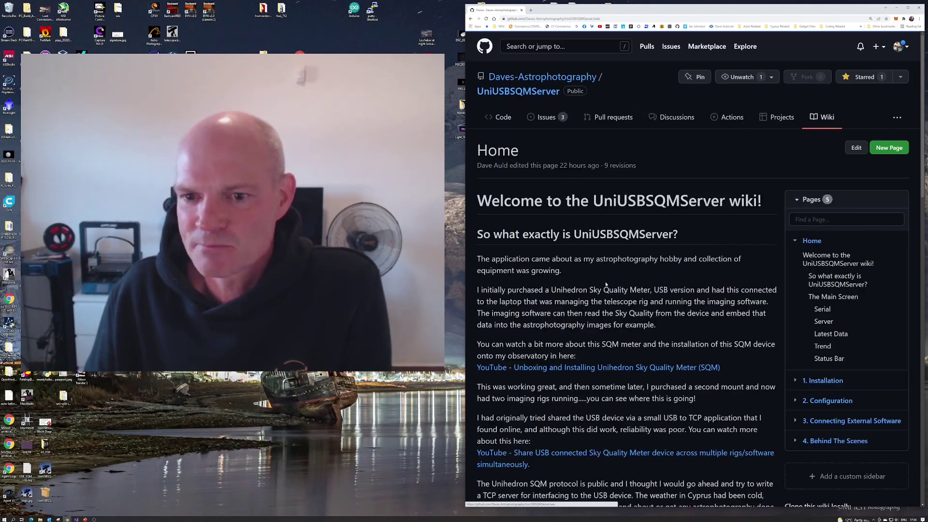
scroll(825, 120, down, 1)
scroll(628, 270, down, 9)
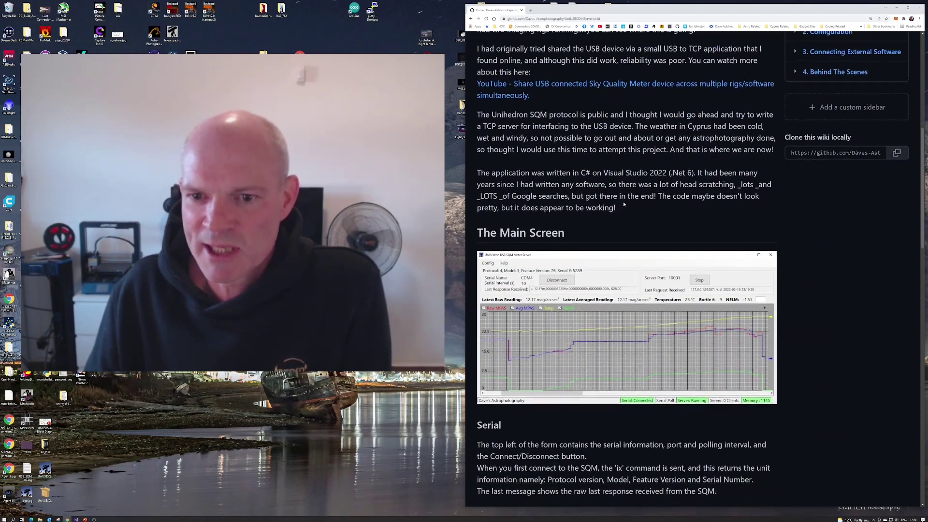
scroll(625, 207, down, 14)
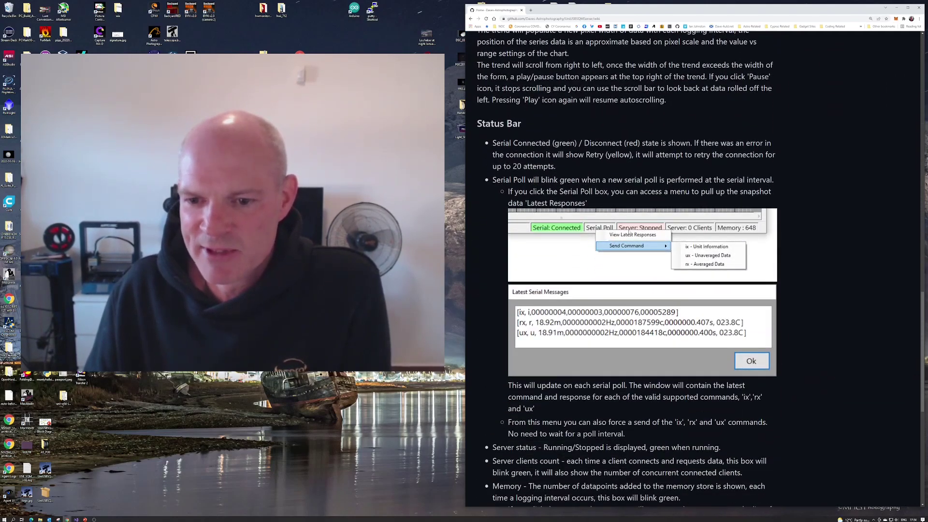
scroll(630, 232, down, 4)
scroll(638, 237, up, 20)
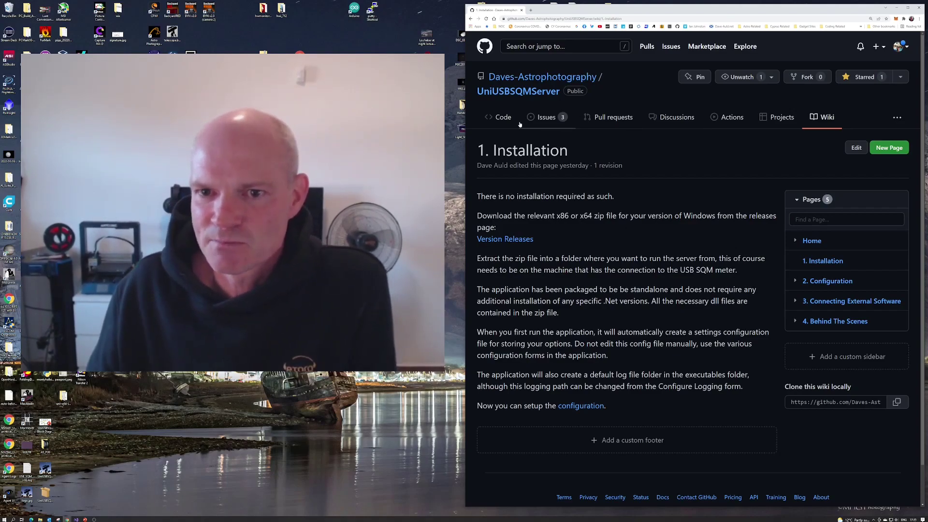
click(505, 119)
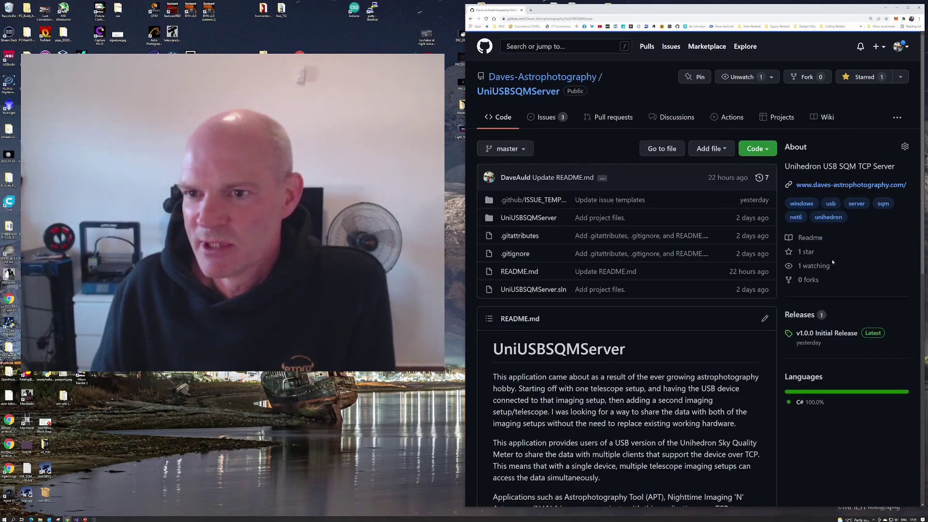
Look over the v1.0.0 Initial Release download assets, then list the repository's 3 open issues.
click(828, 333)
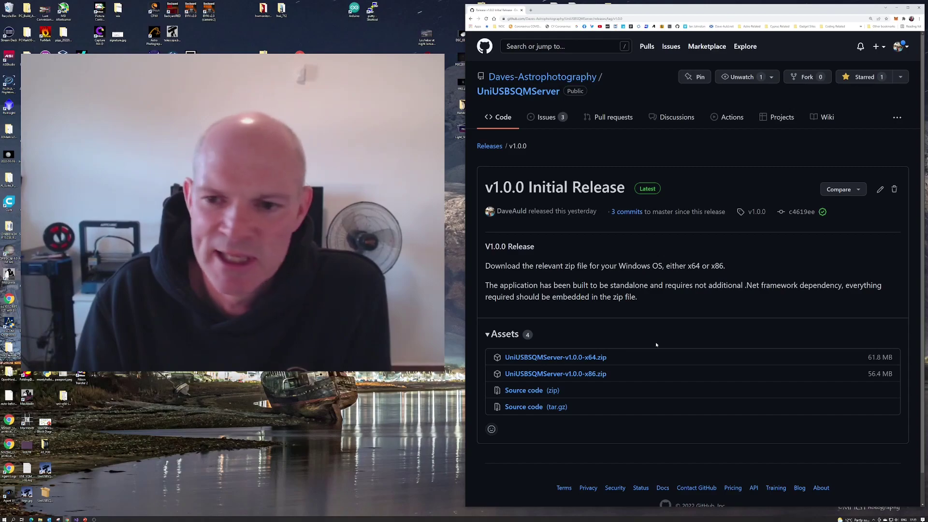
click(546, 118)
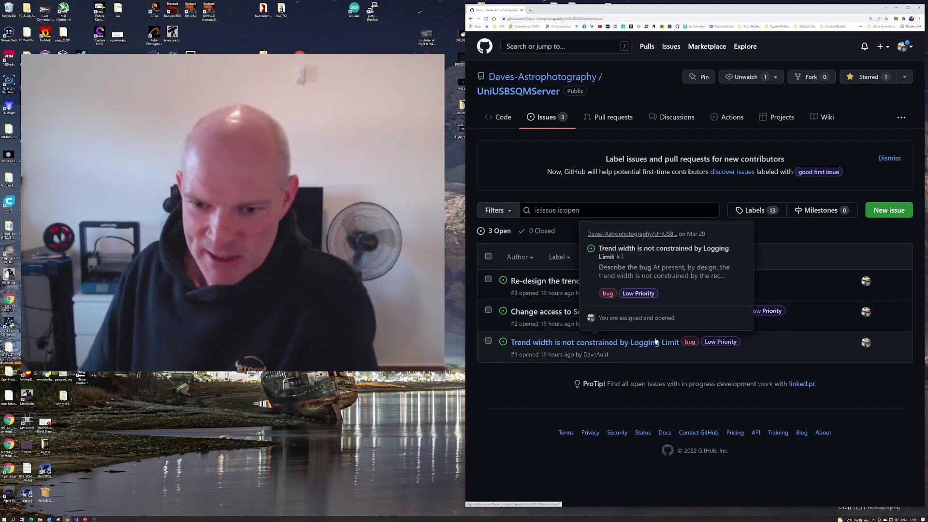
View the bug and feature issue templates, the empty Discussions, and the wiki Home page with its 5 pages.
mouse_move(557, 314)
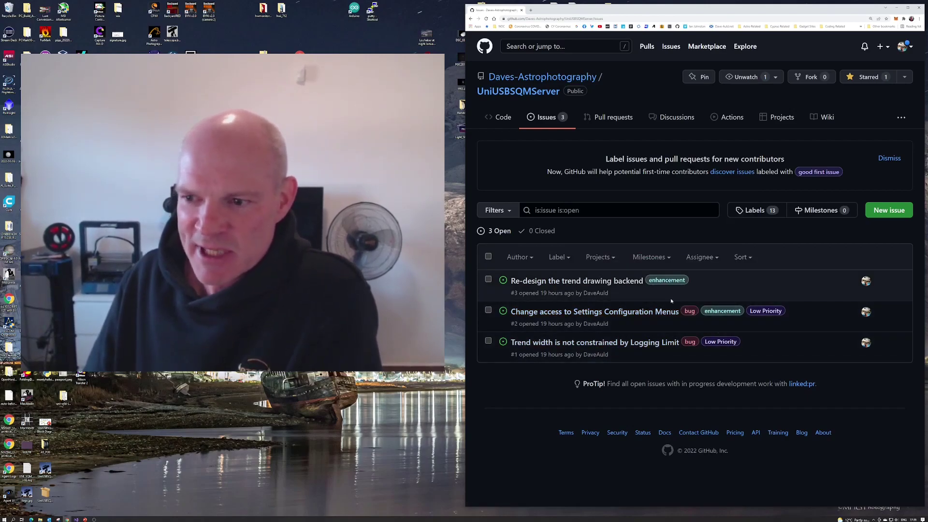
click(889, 210)
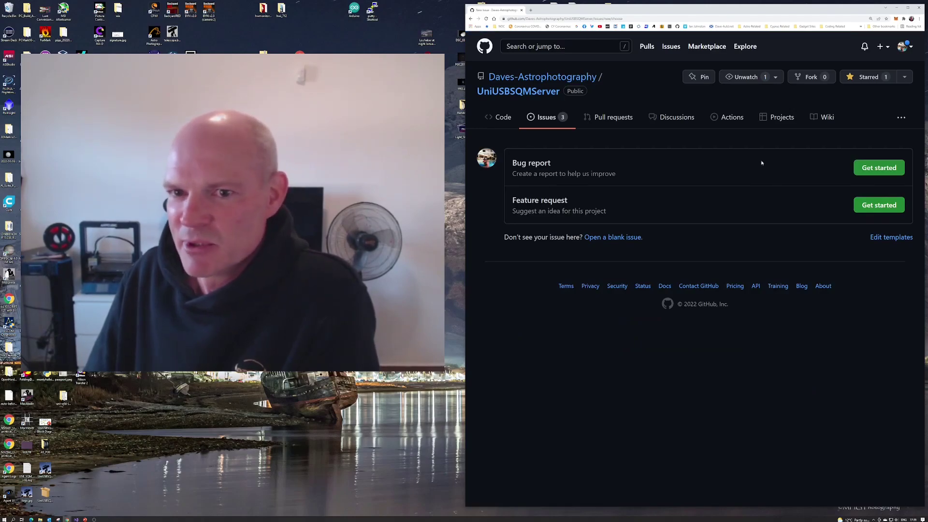
click(669, 118)
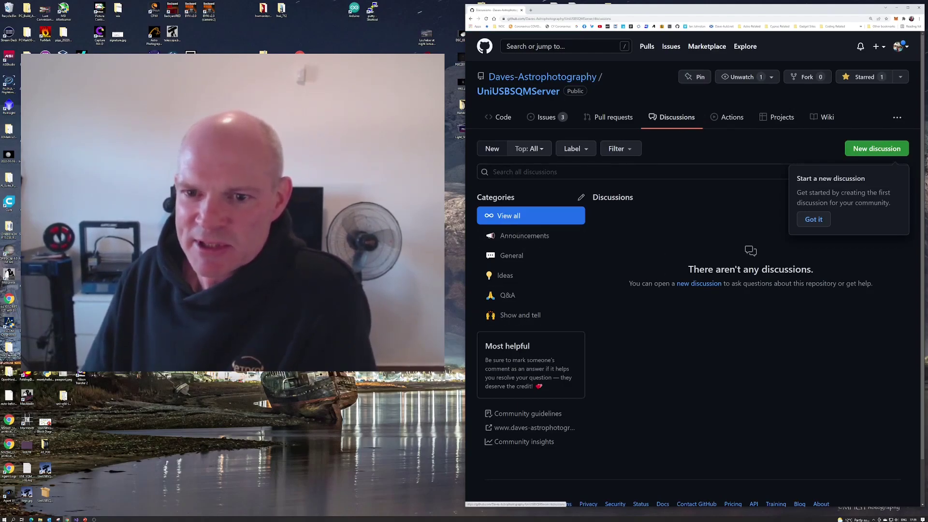
click(824, 121)
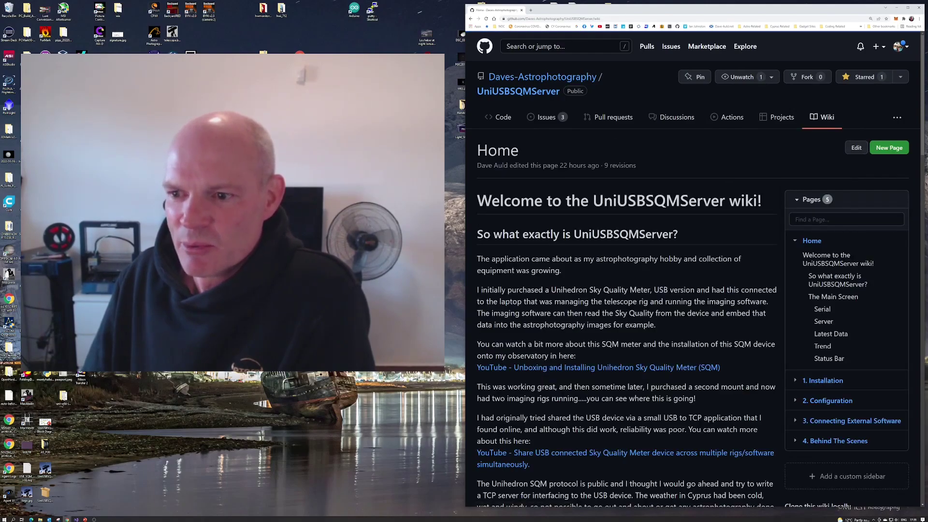
Scroll down the wiki, then open and skim the 2. Configuration page.
scroll(843, 272, down, 2)
scroll(843, 271, down, 2)
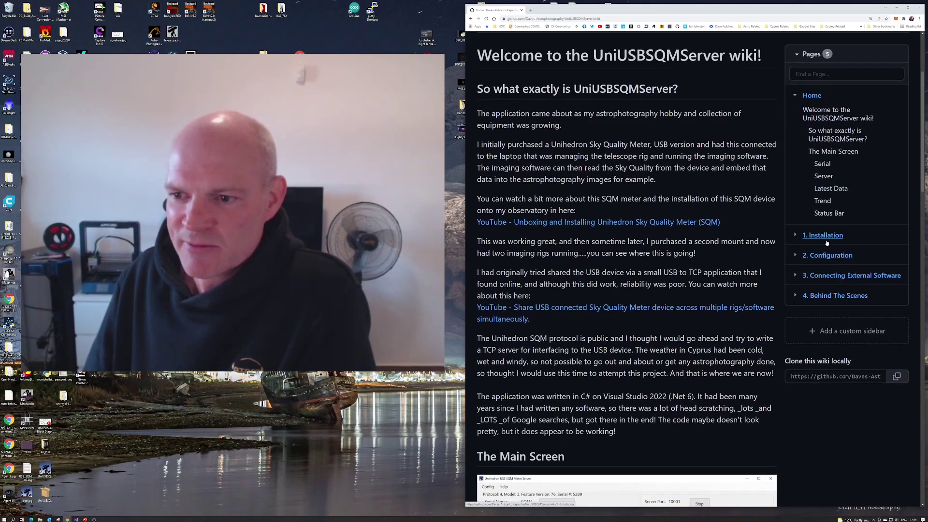
scroll(821, 241, down, 1)
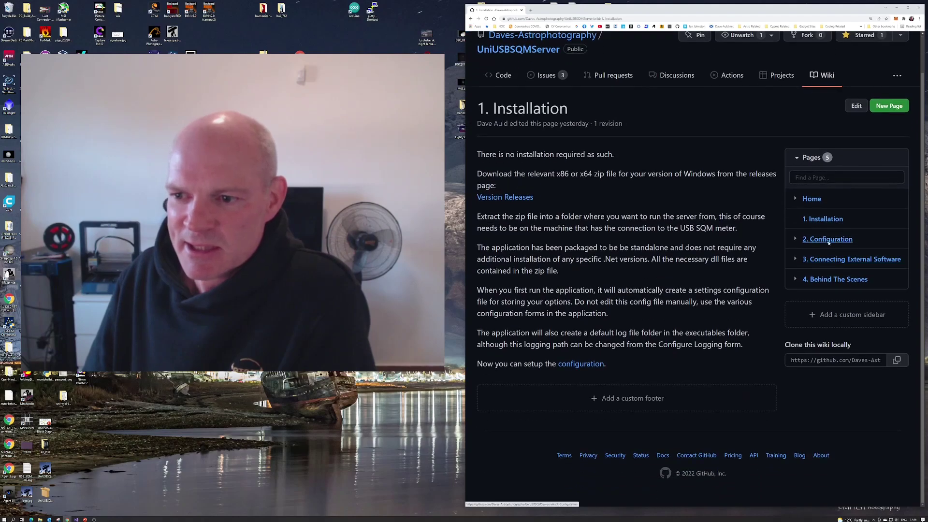
click(826, 240)
scroll(696, 277, down, 10)
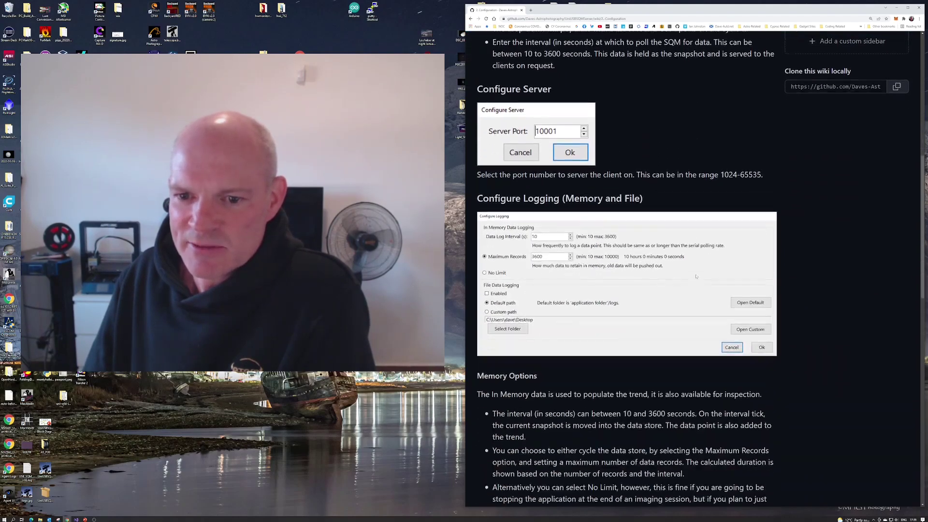
scroll(696, 276, up, 6)
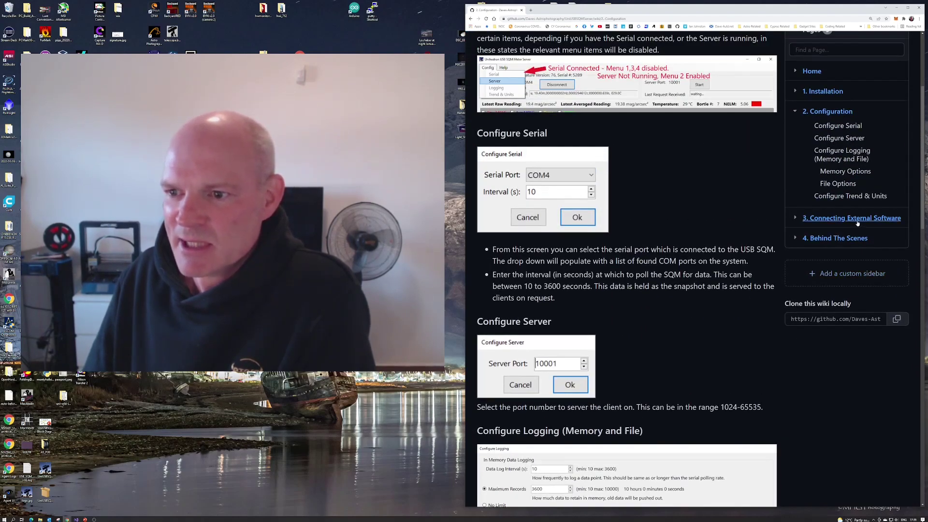
Read the 3. Connecting External Software page, then move on to 4. Behind The Scenes.
click(852, 219)
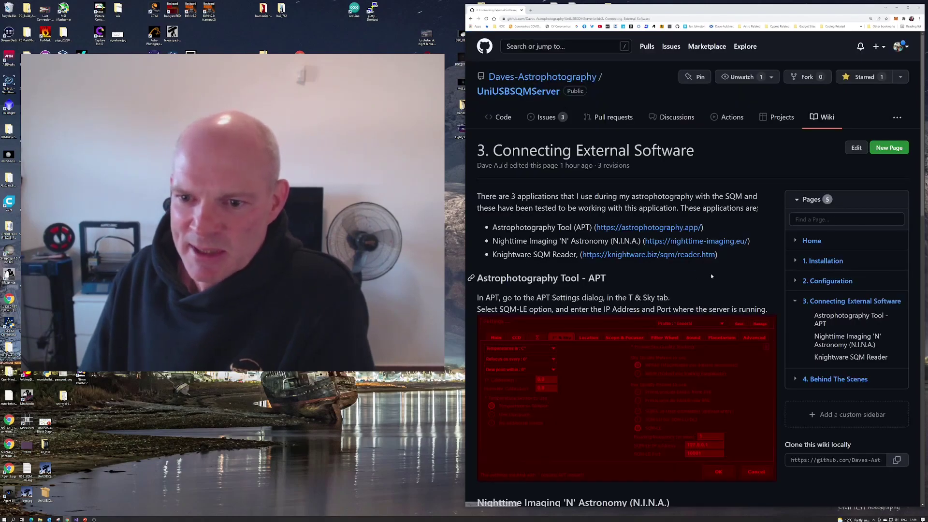
scroll(691, 271, down, 1)
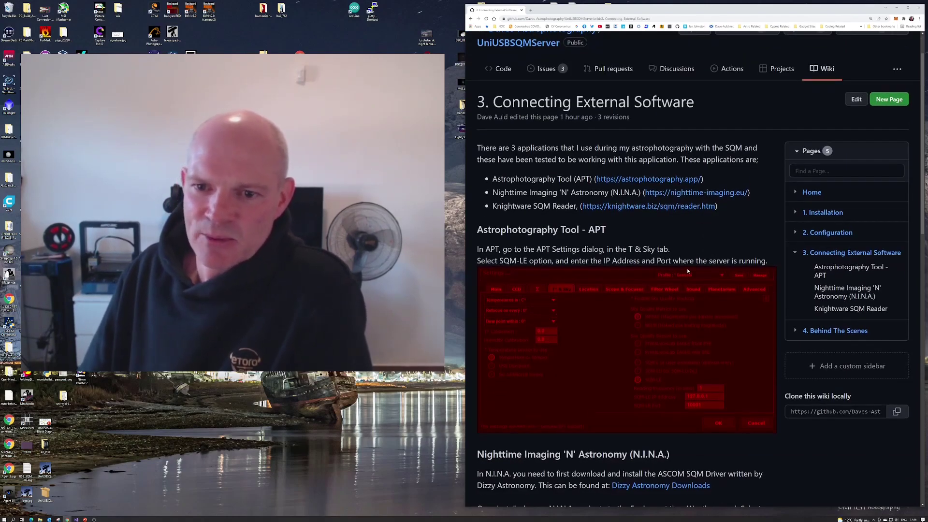
scroll(688, 271, down, 9)
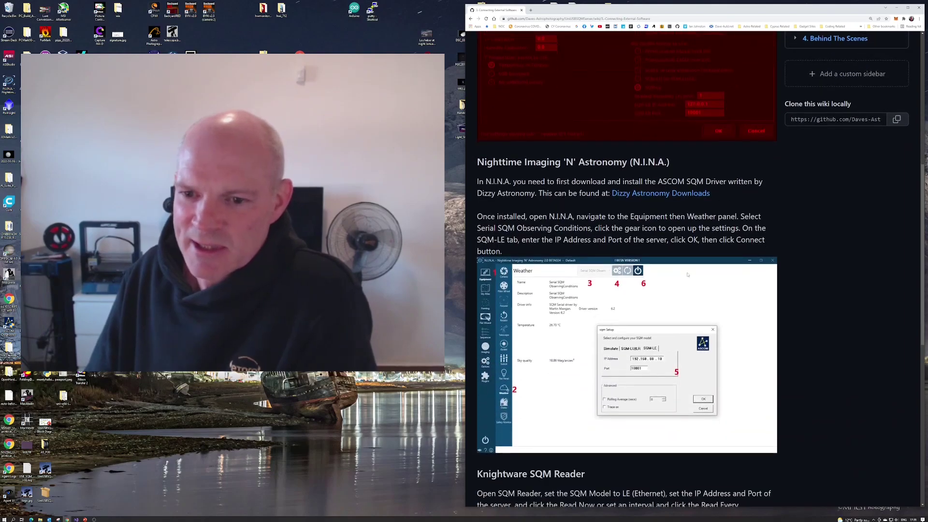
scroll(688, 275, down, 4)
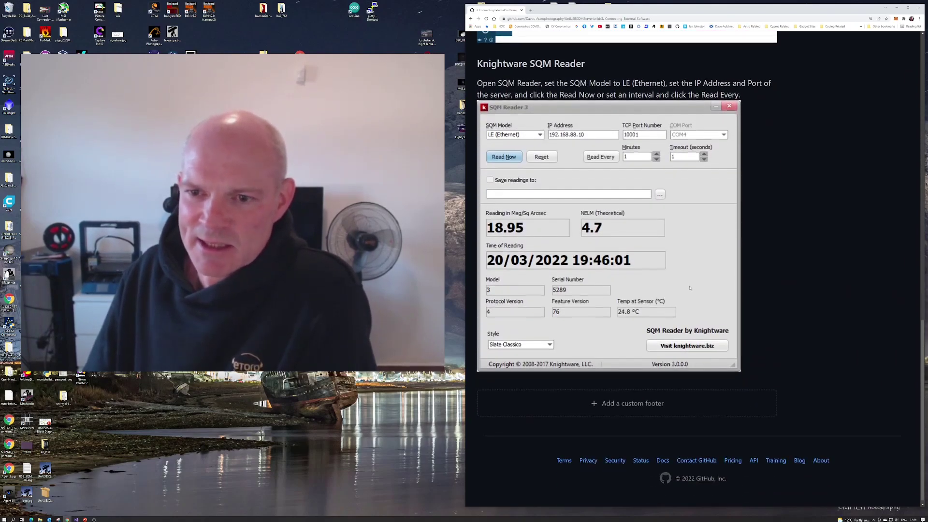
scroll(687, 286, up, 15)
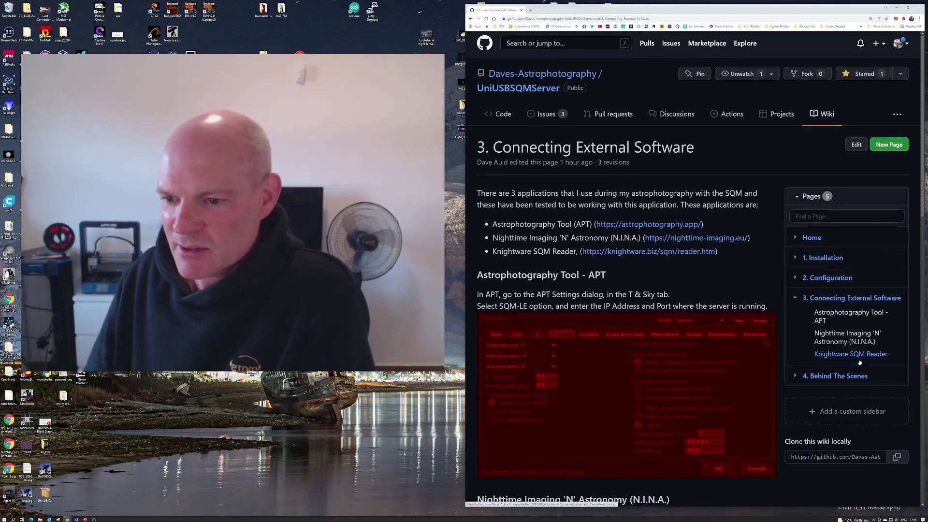
scroll(844, 343, down, 1)
click(836, 332)
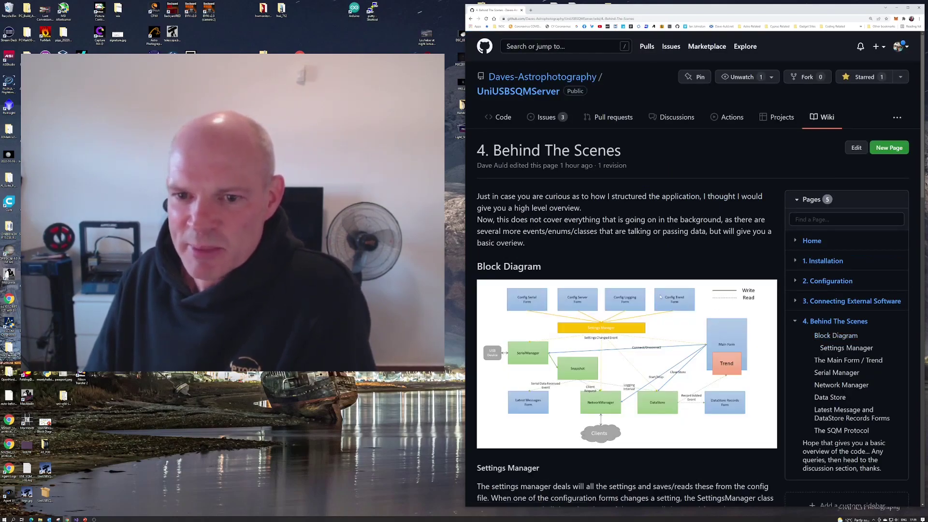
Scroll through the Behind The Scenes block diagram and its component notes.
scroll(660, 297, down, 2)
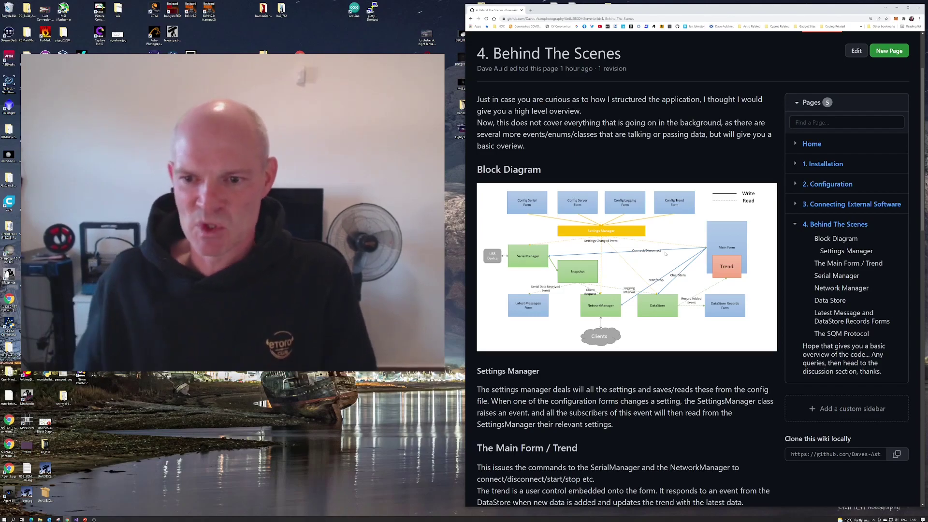
scroll(633, 300, down, 3)
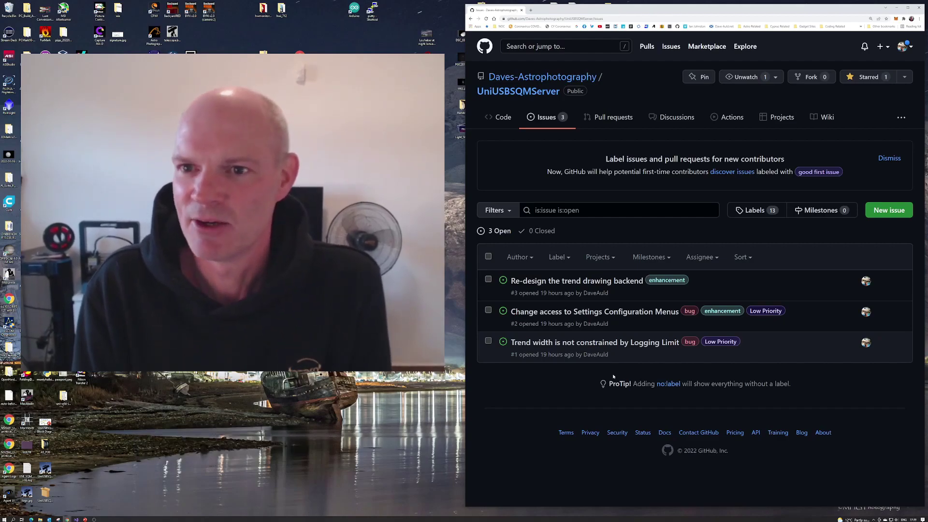
Bring the Unihedron USB SQM Meter Server window to the front with Alt+Tab.
key(alt+Tab)
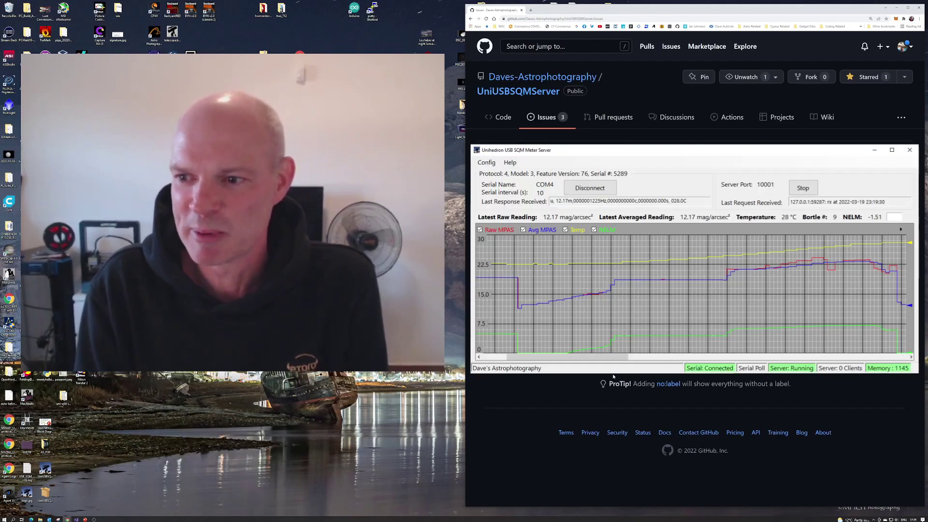